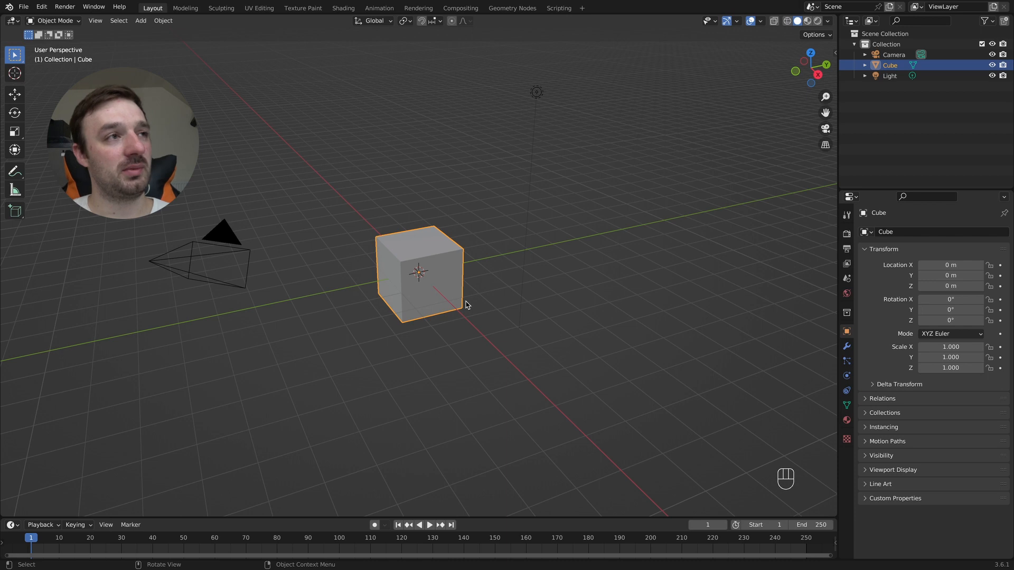
Step: Delete all the default objects from the scene and add an icosphere at the origin
{"action": "key", "text": "a"}
{"action": "key", "text": "x"}
{"action": "left_click", "coordinate": [454, 301]}
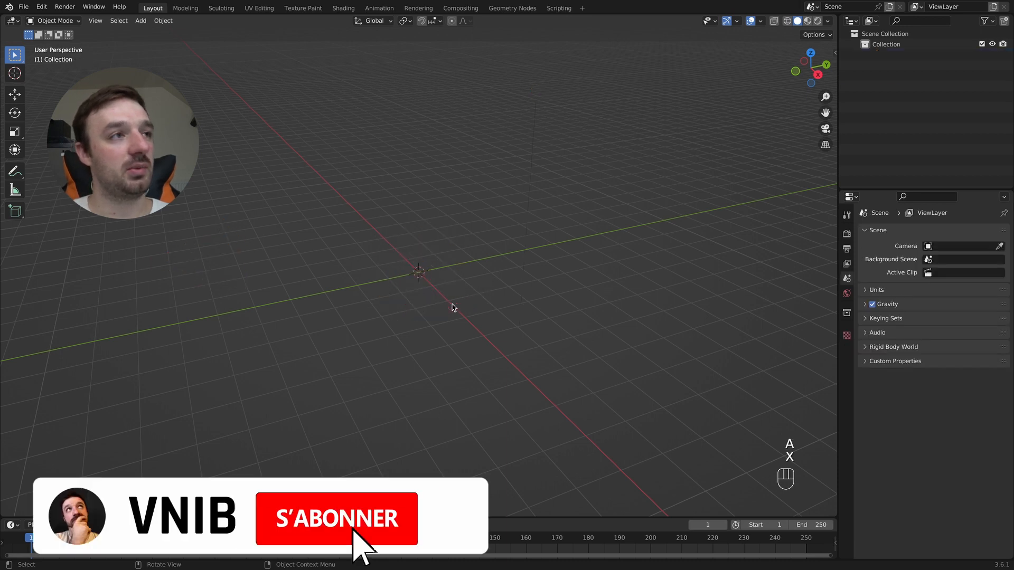
{"action": "key", "text": "shift+a"}
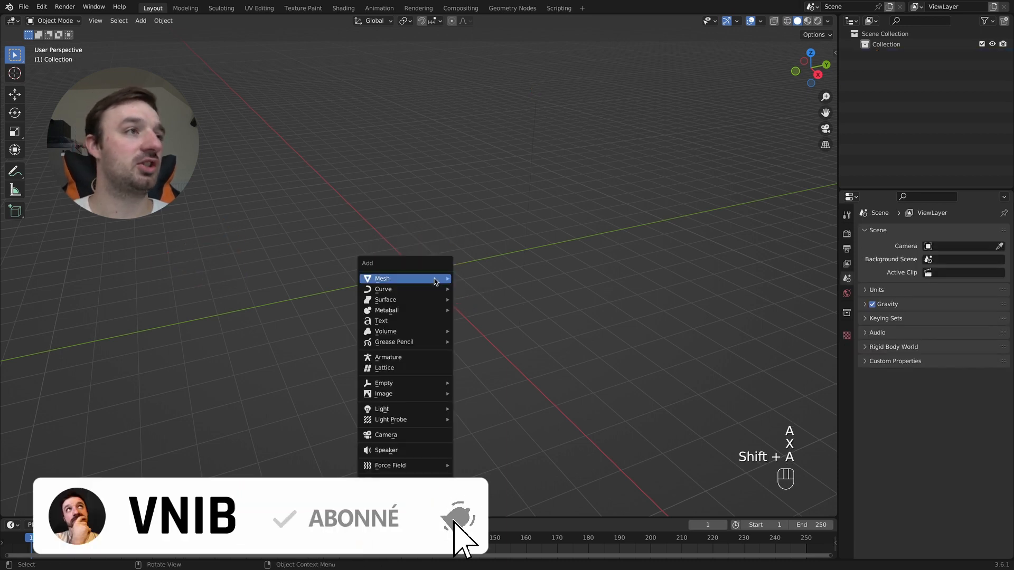
{"action": "mouse_move", "coordinate": [436, 281]}
{"action": "left_click", "coordinate": [487, 320]}
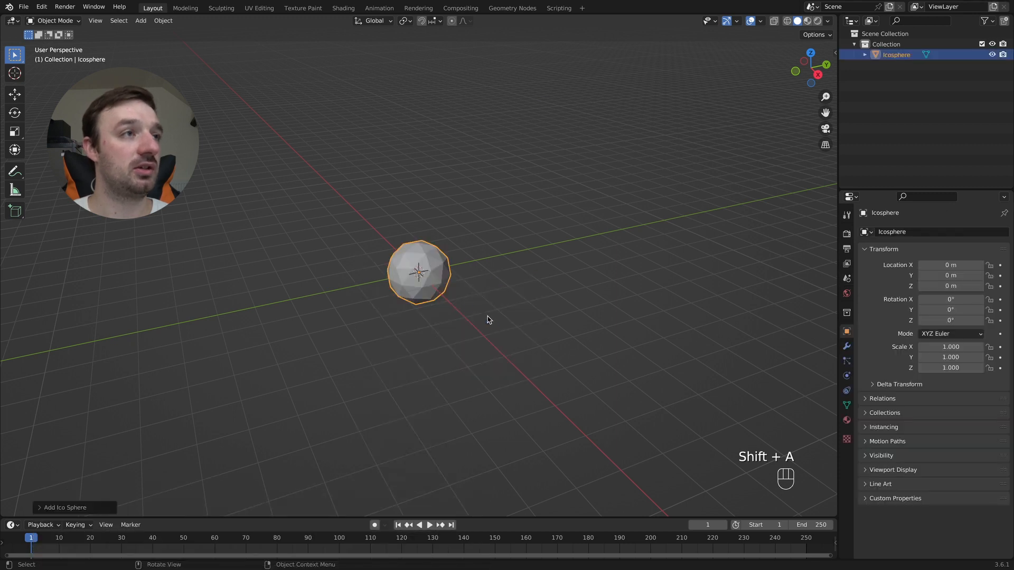
Step: Give the icosphere a level 2 Subdivision modifier and apply it to the mesh
{"action": "key", "text": "ctrl+2"}
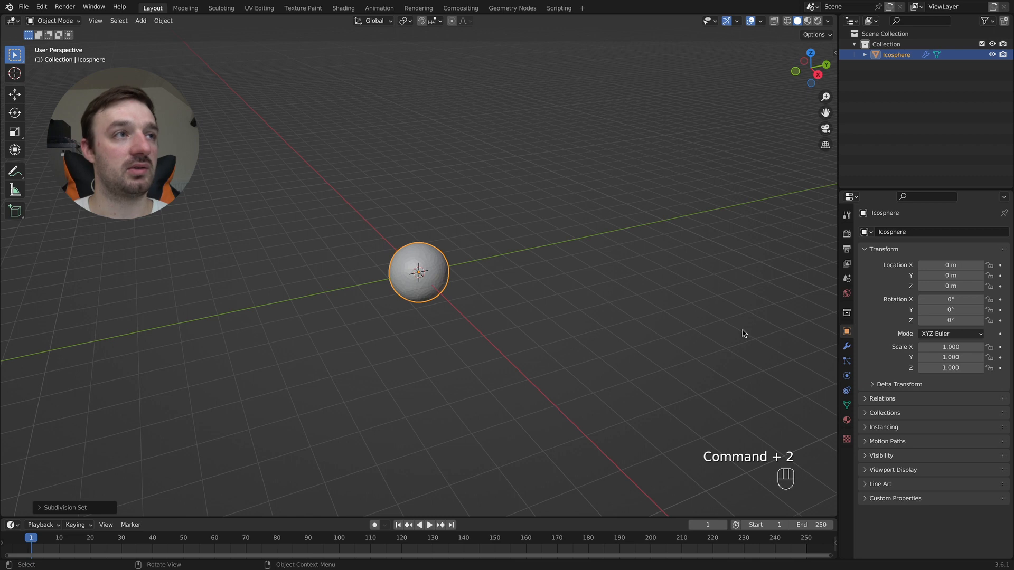
{"action": "left_click", "coordinate": [846, 346]}
{"action": "left_click", "coordinate": [978, 251]}
{"action": "left_click", "coordinate": [950, 262]}
{"action": "scroll", "coordinate": [386, 271], "scroll_direction": "up", "scroll_amount": 5}
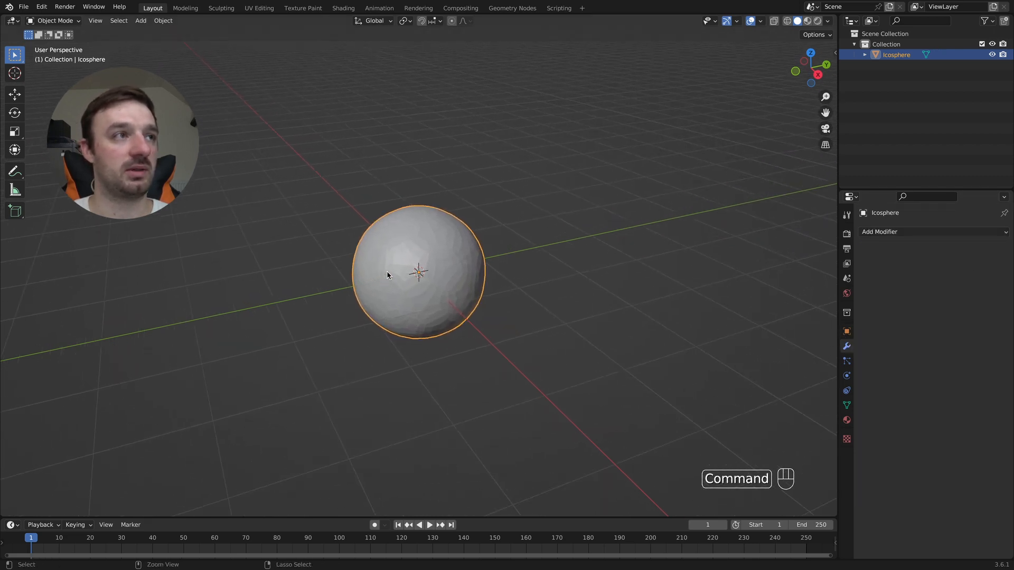
Step: Create a material named "blanc" for the icosphere
{"action": "left_click", "coordinate": [846, 421]}
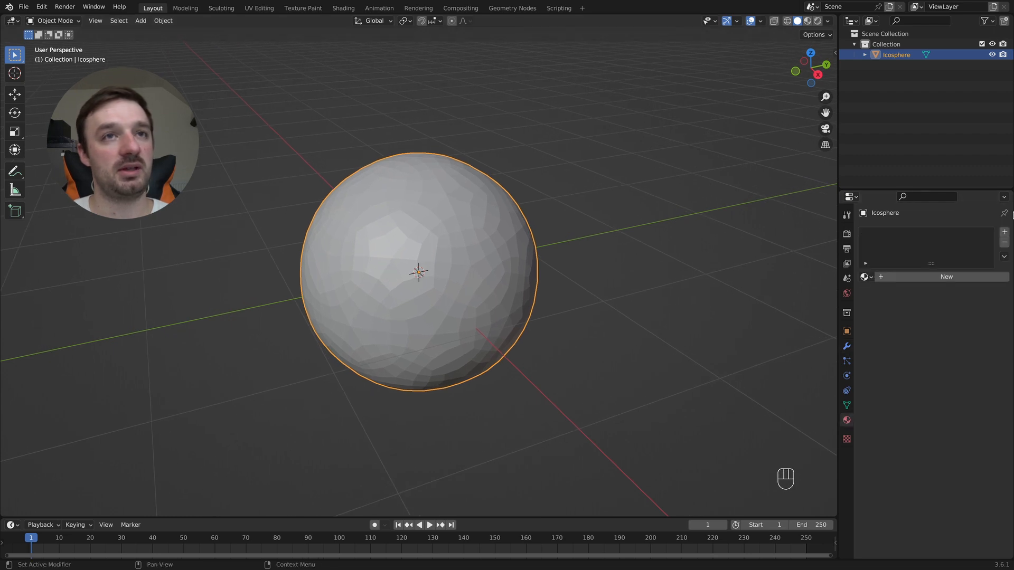
{"action": "left_click", "coordinate": [915, 274]}
{"action": "double_click", "coordinate": [920, 278]}
{"action": "type", "text": "b"}
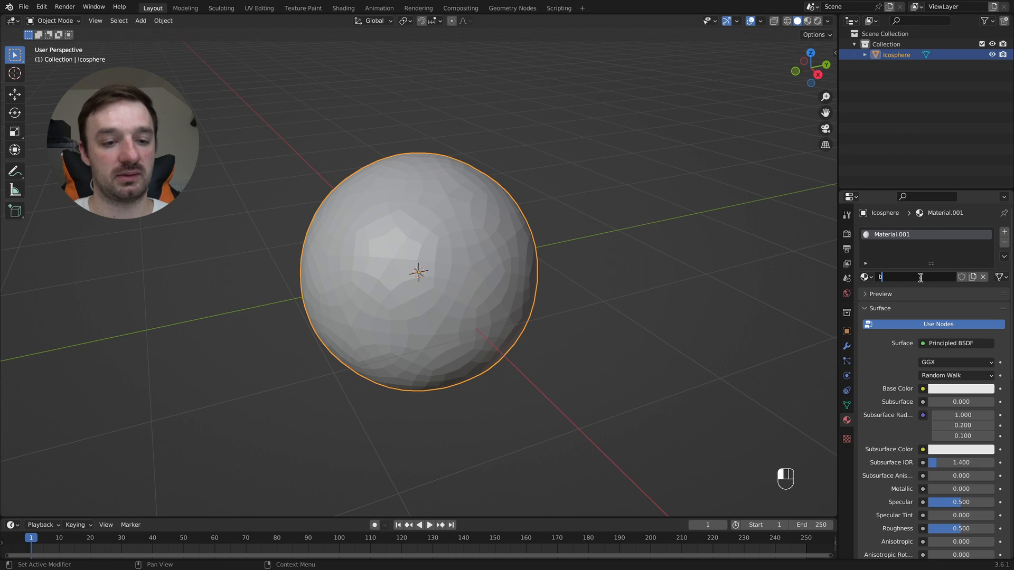
{"action": "type", "text": "lanc"}
{"action": "key", "text": "Return"}
Step: Add a second material slot with a new material named "noir" and set its base color to black
{"action": "left_click", "coordinate": [1005, 232]}
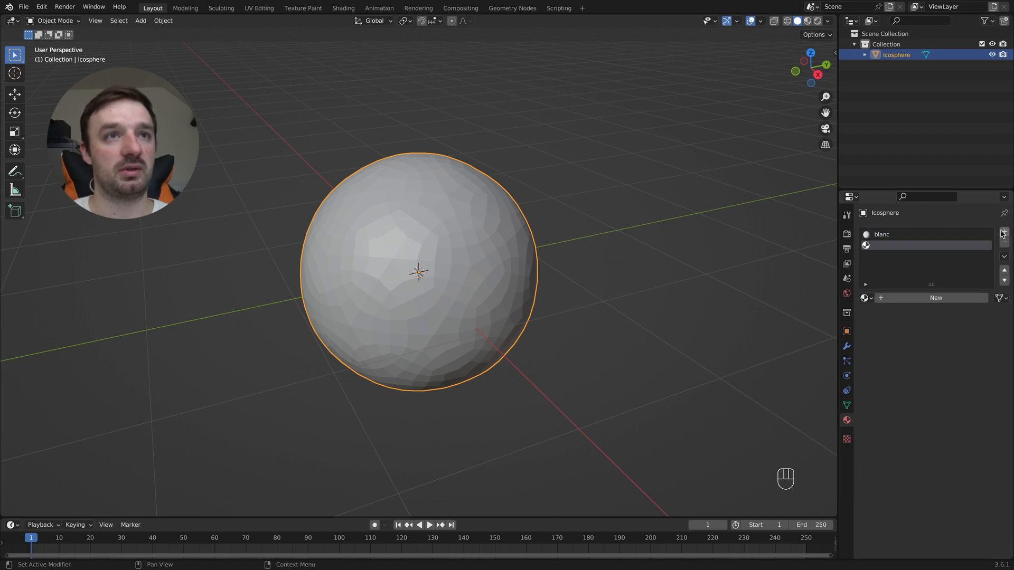
{"action": "left_click", "coordinate": [914, 297]}
{"action": "double_click", "coordinate": [911, 298]}
{"action": "type", "text": "noir"}
{"action": "key", "text": "Return"}
{"action": "left_click", "coordinate": [946, 411]}
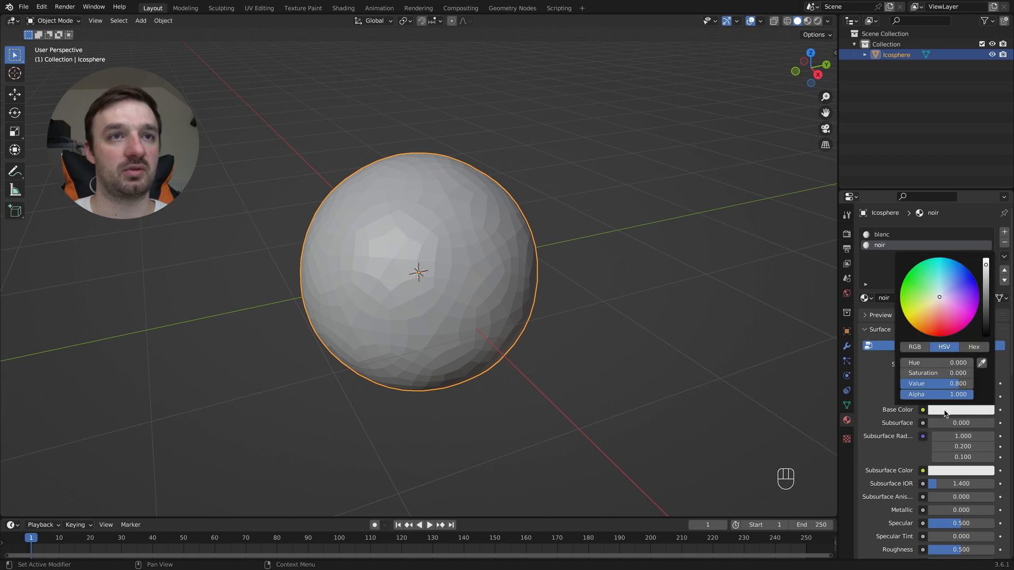
{"action": "left_click_drag", "start_coordinate": [985, 308], "coordinate": [985, 336]}
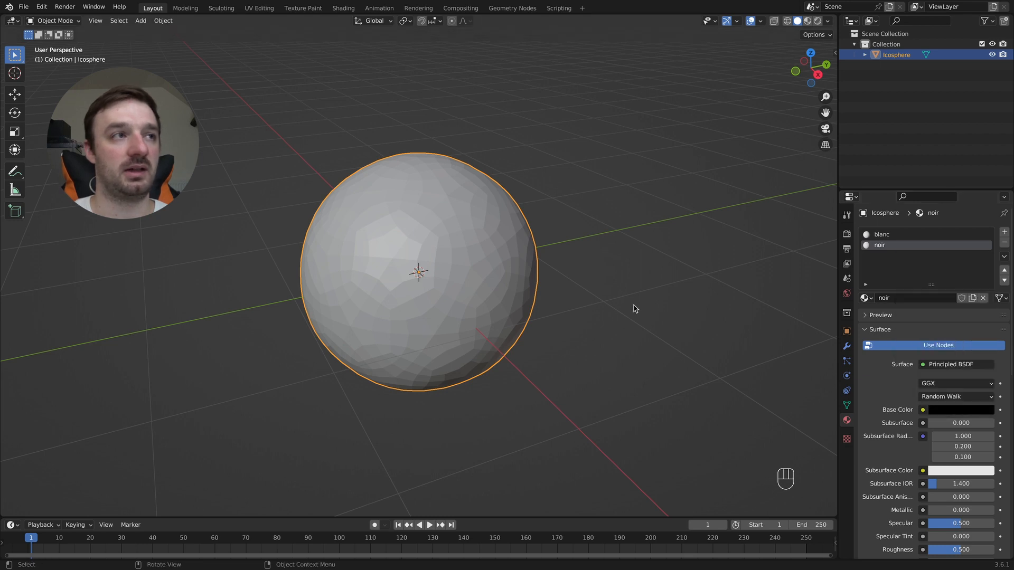
Step: In Edit Mode, select one pentagonal panel's central faces, grow the selection to the whole panel, and select all similar Face Regions
{"action": "key", "text": "Tab"}
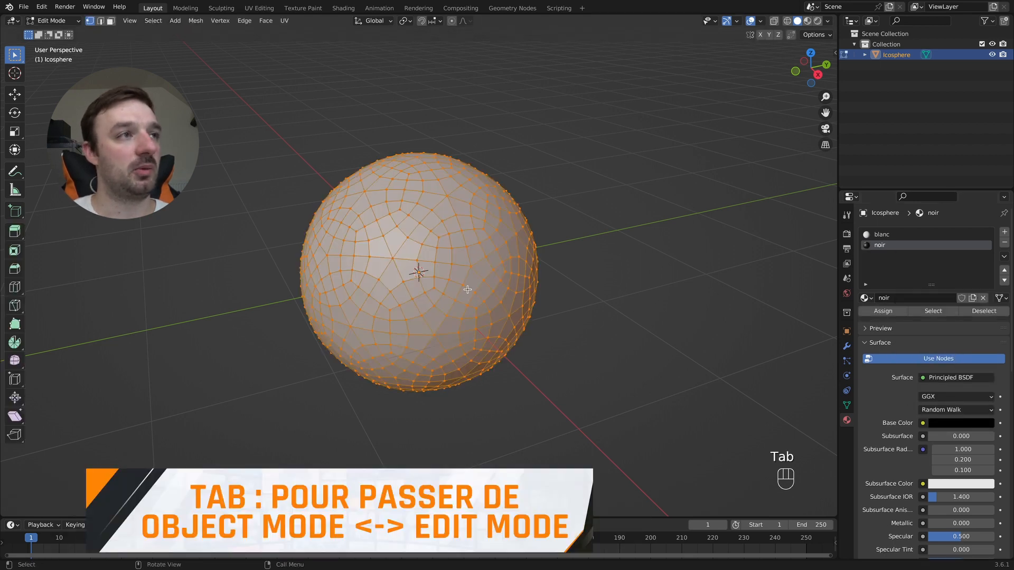
{"action": "key", "text": "3"}
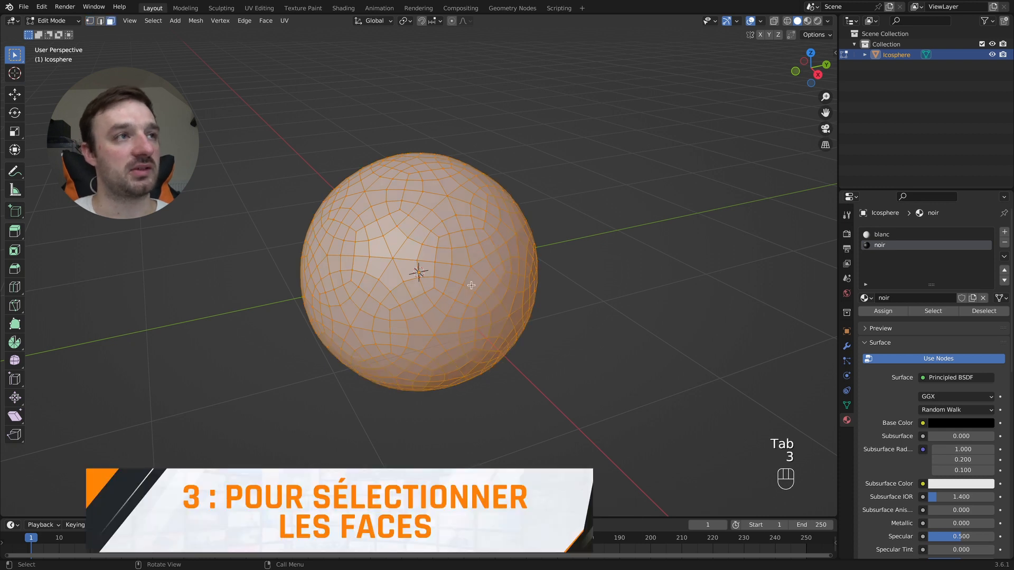
{"action": "left_click", "coordinate": [475, 266]}
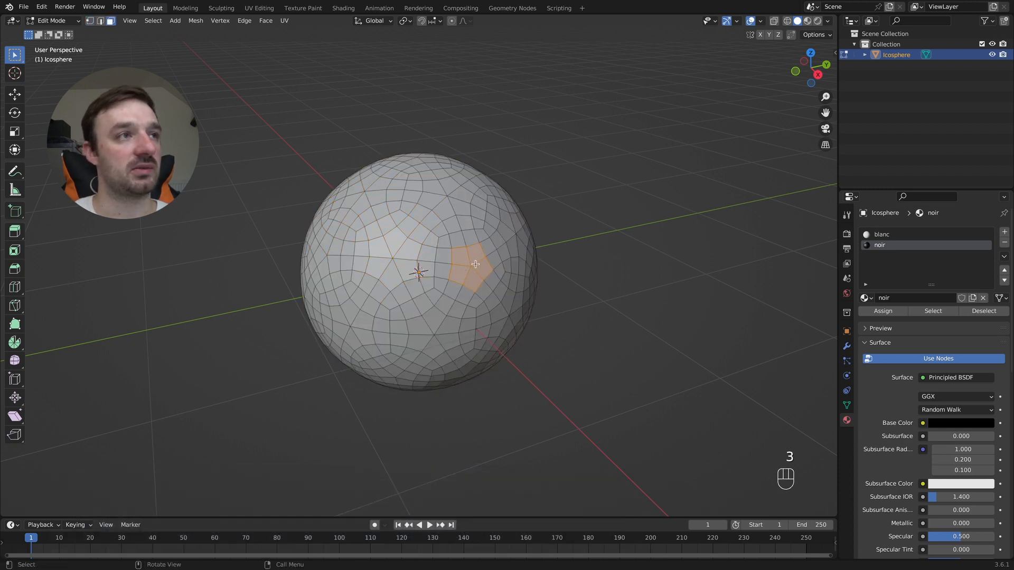
{"action": "key", "text": "ctrl+KP_Add"}
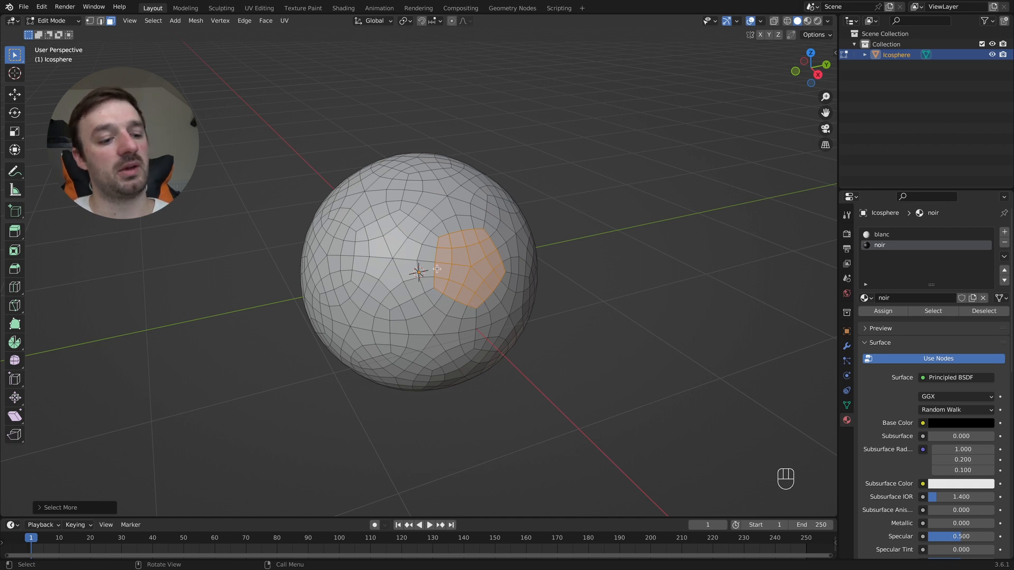
{"action": "key", "text": "shift+g"}
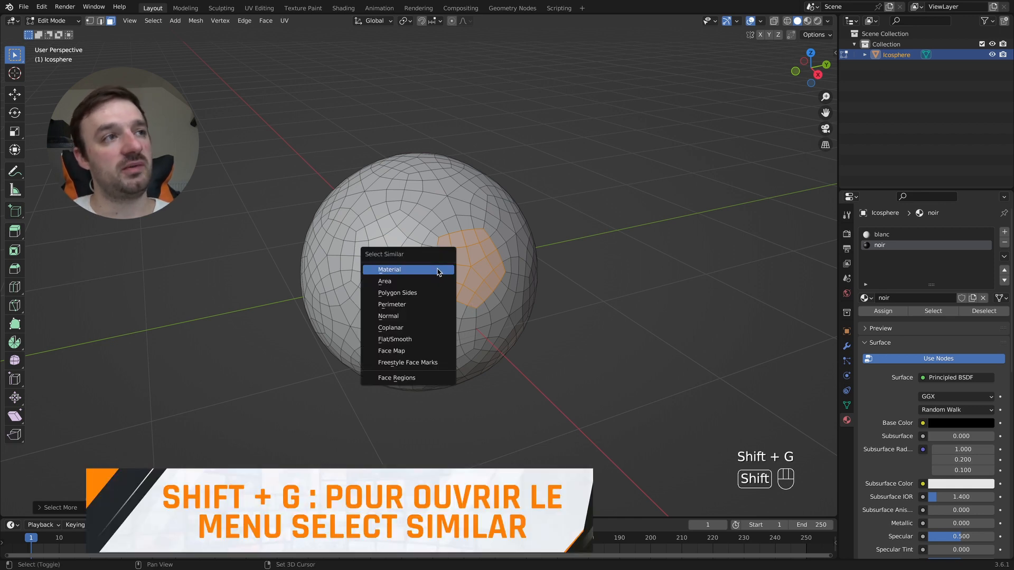
{"action": "left_click", "coordinate": [412, 377]}
{"action": "middle_click_drag", "start_coordinate": [411, 359], "coordinate": [471, 198]}
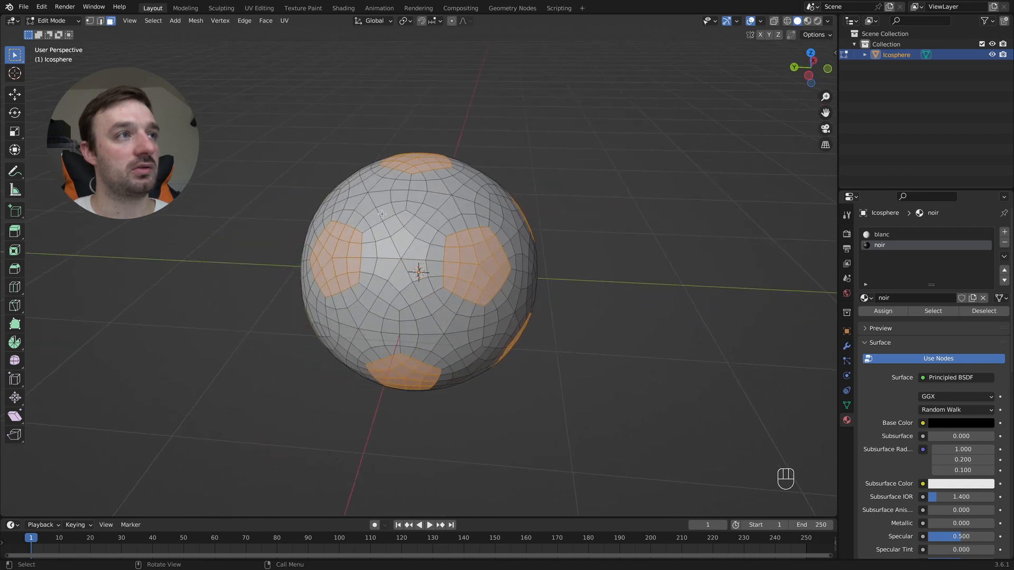
{"action": "middle_click_drag", "start_coordinate": [515, 252], "coordinate": [516, 252]}
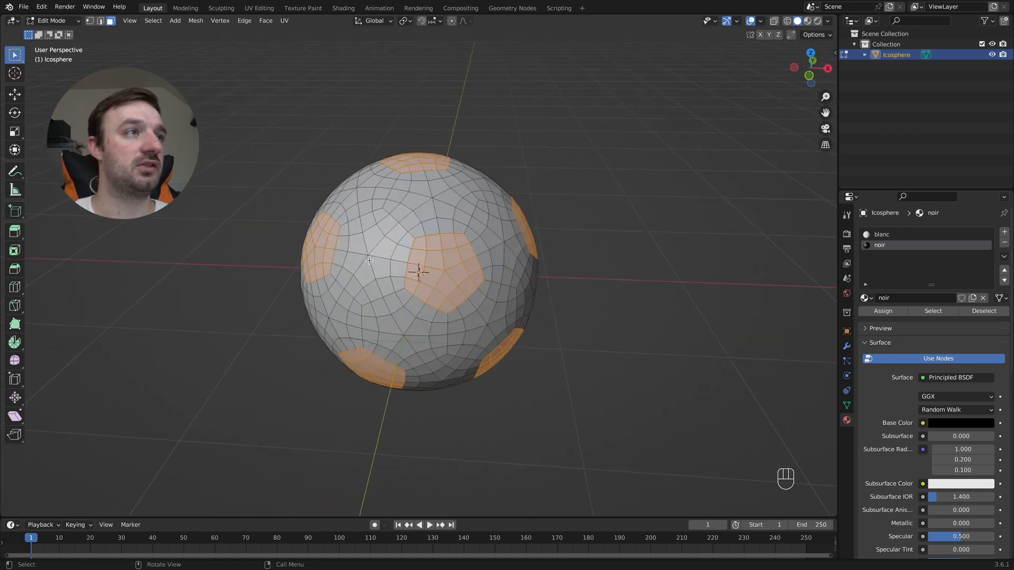
Step: Select one full hexagonal panel, extend the selection to all similar Face Regions, and invert the selection
{"action": "middle_click_drag", "start_coordinate": [369, 261], "coordinate": [405, 253]}
{"action": "left_click", "coordinate": [388, 263]}
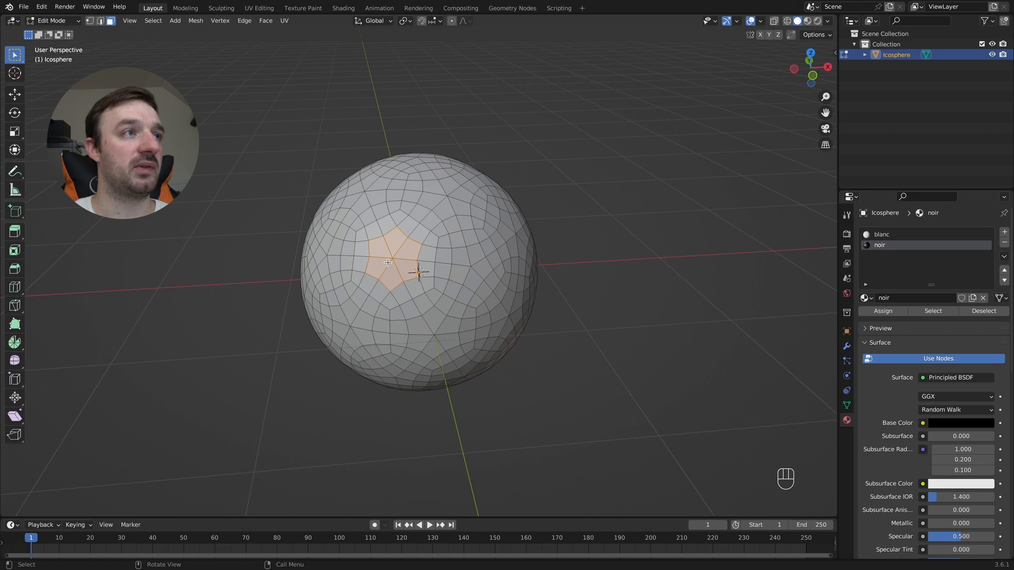
{"action": "key", "text": "ctrl+KP_Add"}
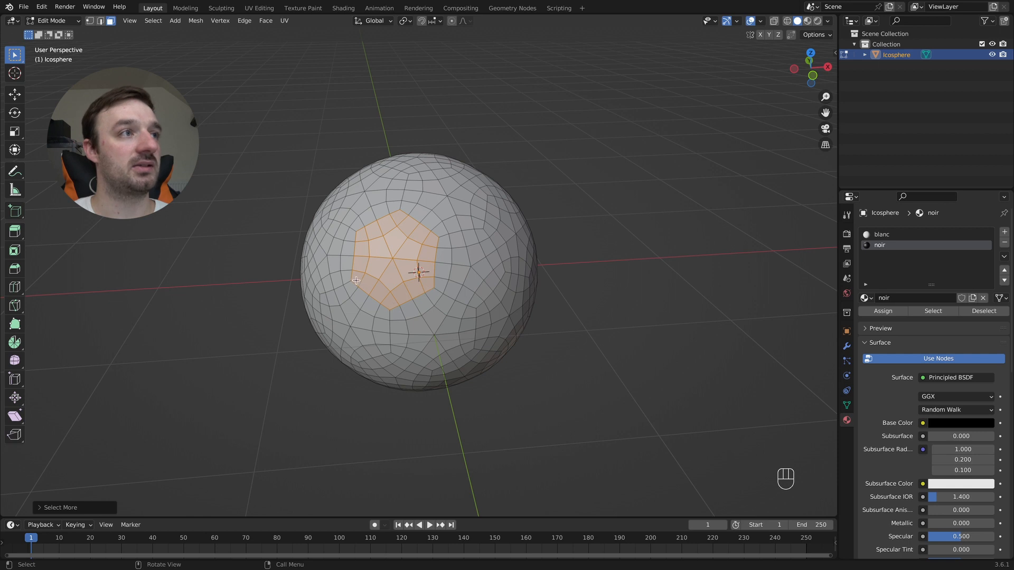
{"action": "key", "text": "shift+g"}
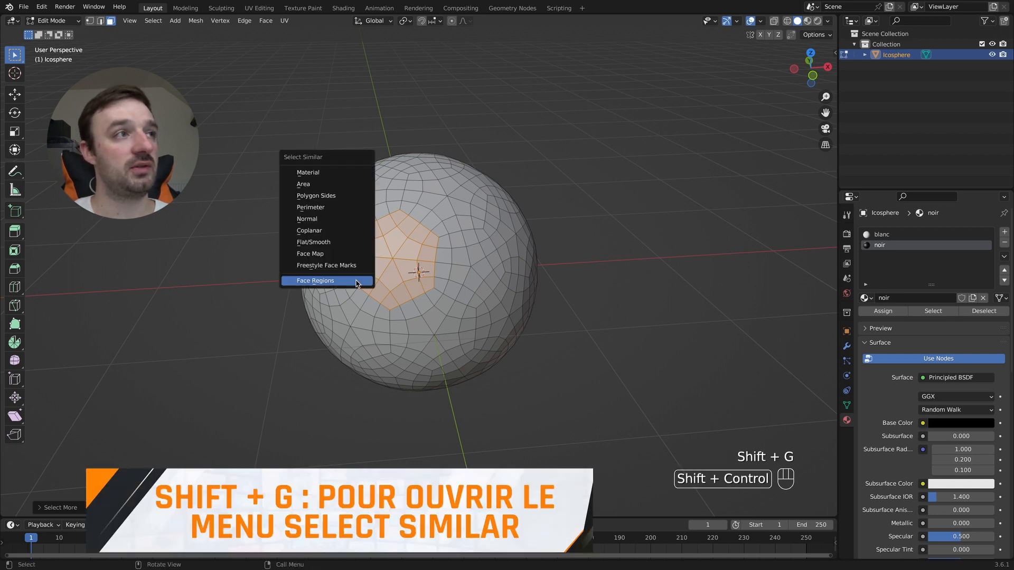
{"action": "left_click", "coordinate": [348, 282]}
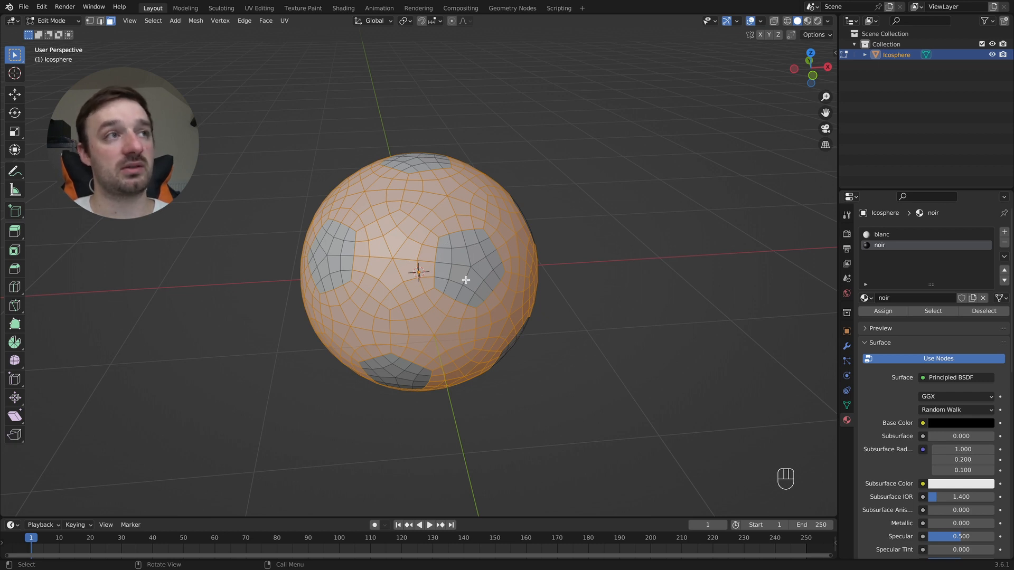
{"action": "key", "text": "super+i"}
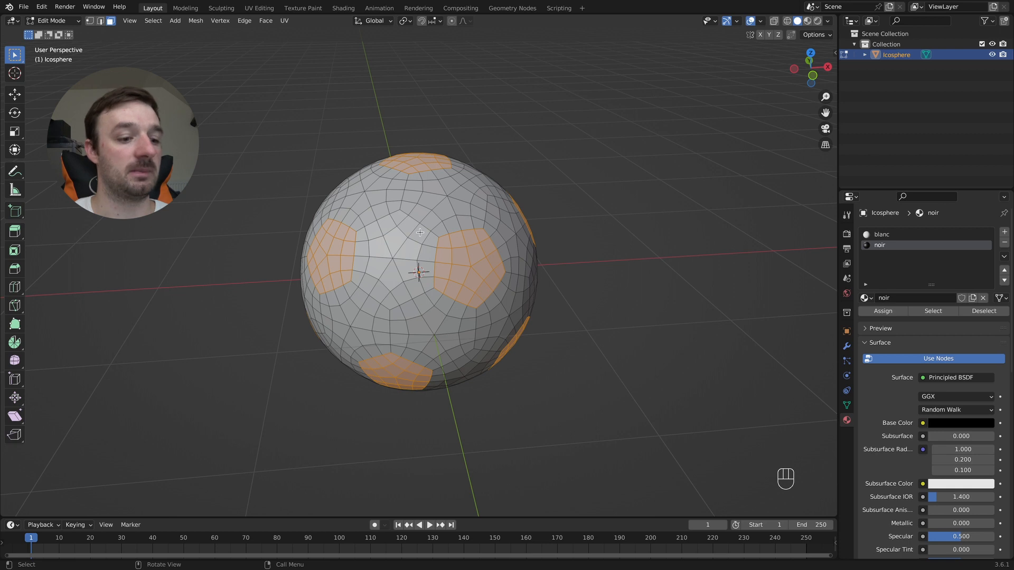
Step: In edge selection mode, select all the edges outlining one hexagonal panel
{"action": "key", "text": "2"}
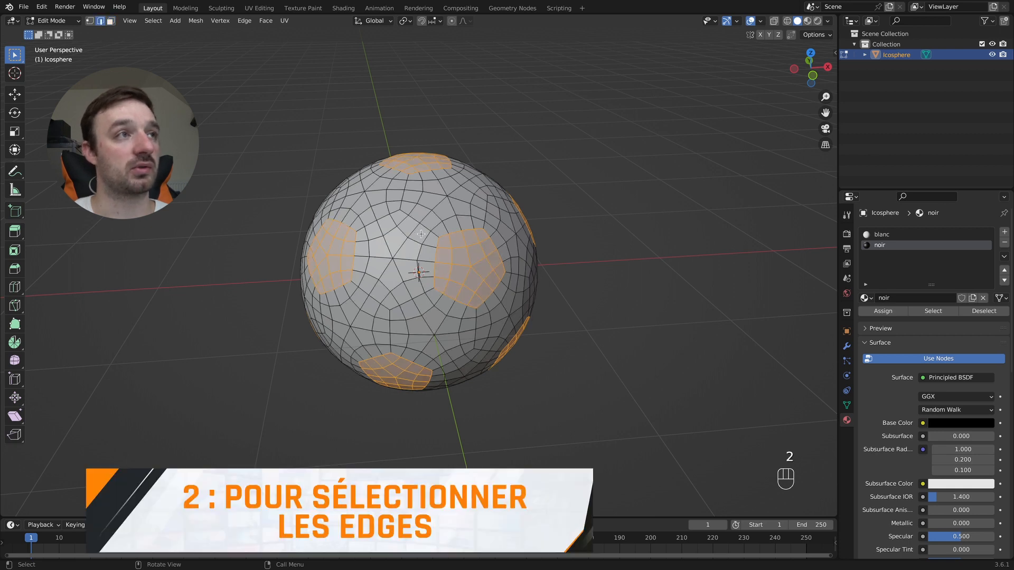
{"action": "left_click", "coordinate": [423, 227]}
{"action": "scroll", "coordinate": [423, 226], "scroll_direction": "up", "scroll_amount": 2}
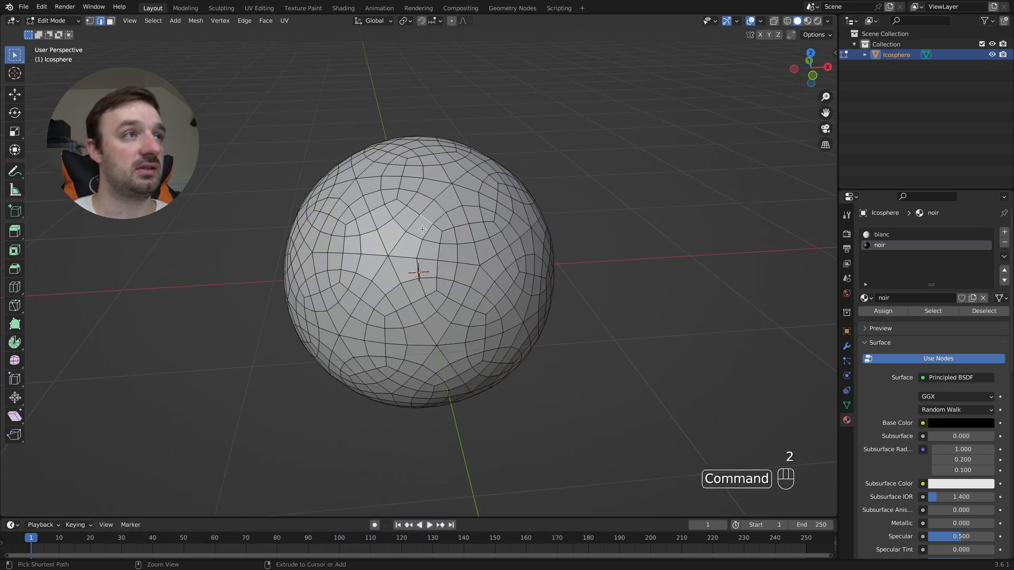
{"action": "left_click", "coordinate": [419, 212], "text": "alt+shift"}
{"action": "left_click", "coordinate": [371, 201], "text": "alt+shift"}
{"action": "left_click", "coordinate": [336, 243], "text": "alt+shift"}
{"action": "left_click", "coordinate": [361, 306], "text": "alt+shift"}
{"action": "left_click", "coordinate": [407, 309], "text": "alt+shift"}
{"action": "left_click", "coordinate": [439, 272], "text": "alt+shift"}
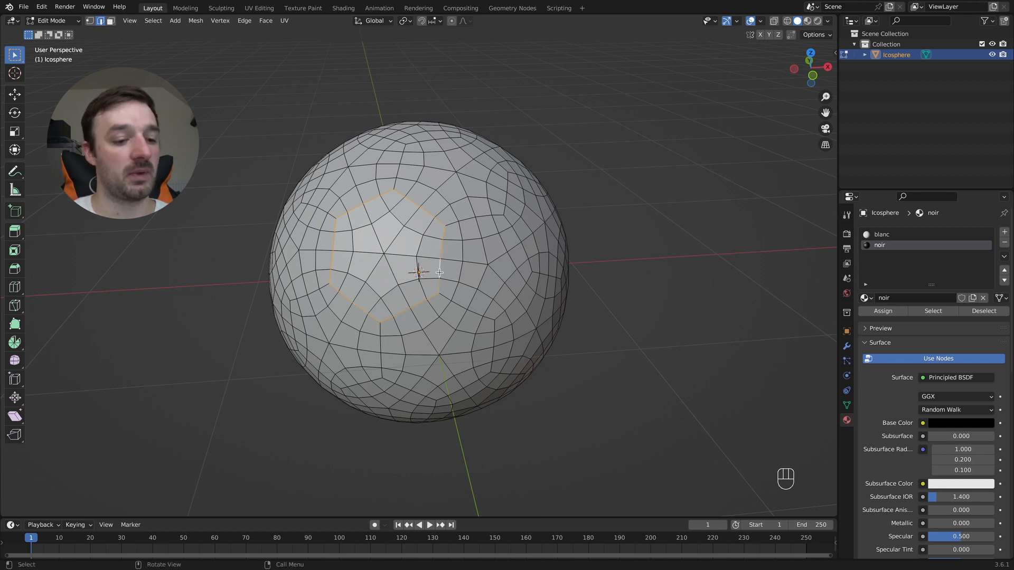
Step: Extend the selection to all panel outlines by similar edge Length with a threshold of 0.0006
{"action": "left_click", "coordinate": [153, 20]}
{"action": "mouse_move", "coordinate": [197, 146]}
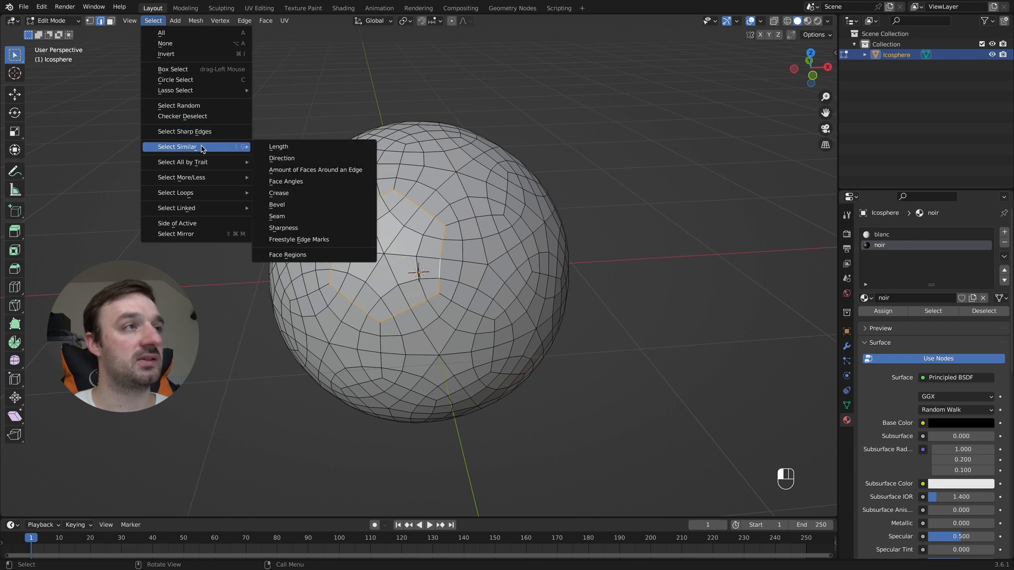
{"action": "left_click", "coordinate": [281, 148]}
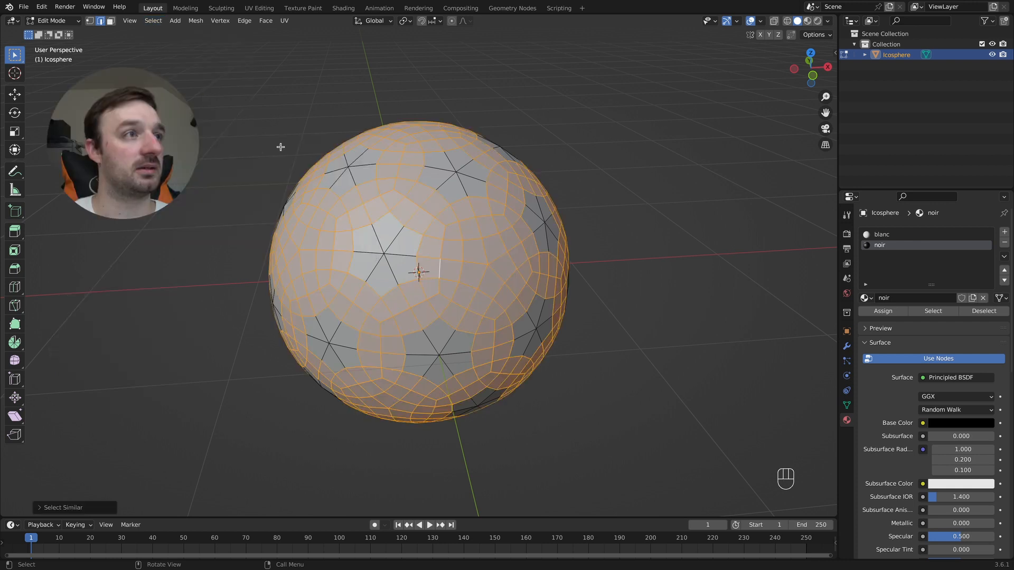
{"action": "left_click", "coordinate": [98, 507]}
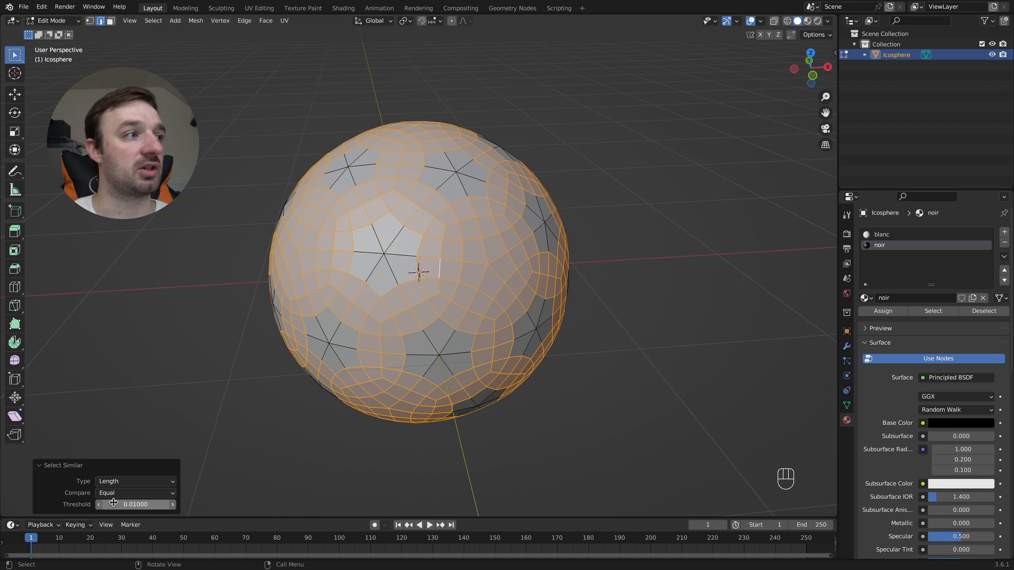
{"action": "left_click_drag", "start_coordinate": [132, 504], "coordinate": [109, 504]}
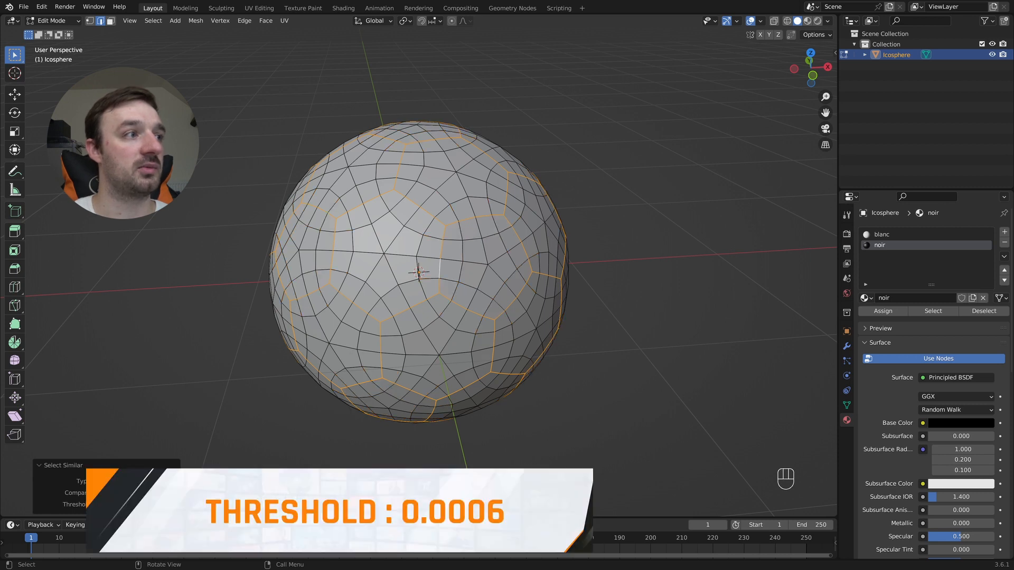
Step: Bevel the selected panel outlines with 2 segments and a width of about 0.012 m
{"action": "middle_click_drag", "start_coordinate": [377, 386], "coordinate": [448, 287]}
{"action": "key", "text": "super+b"}
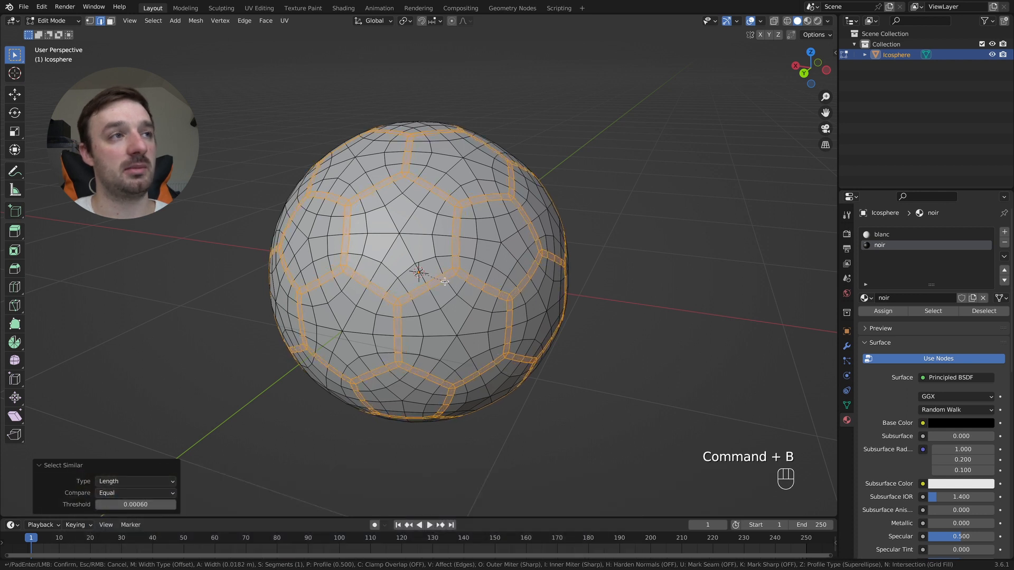
{"action": "scroll", "coordinate": [444, 281], "scroll_direction": "up", "scroll_amount": 1}
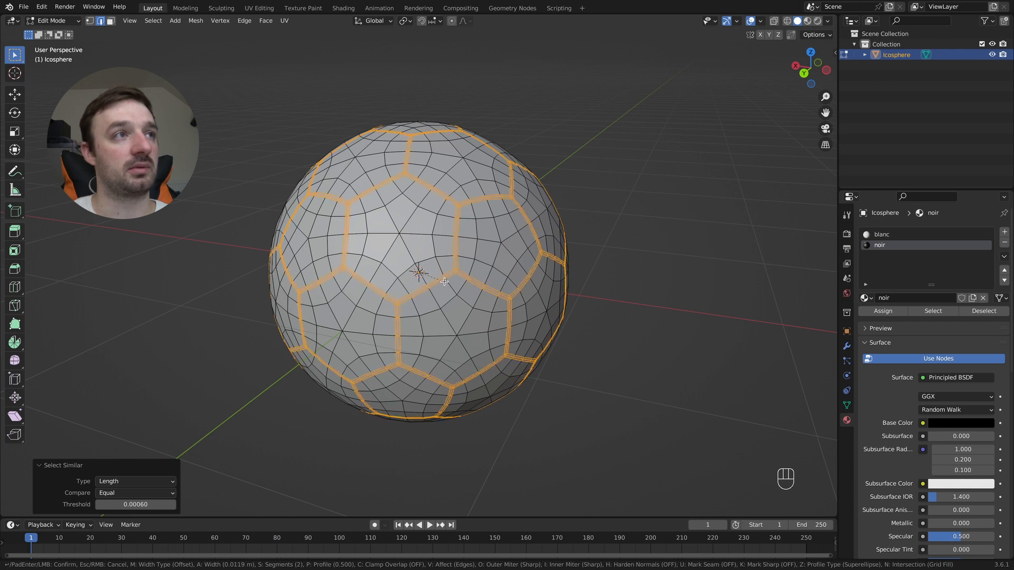
{"action": "left_click", "coordinate": [444, 281]}
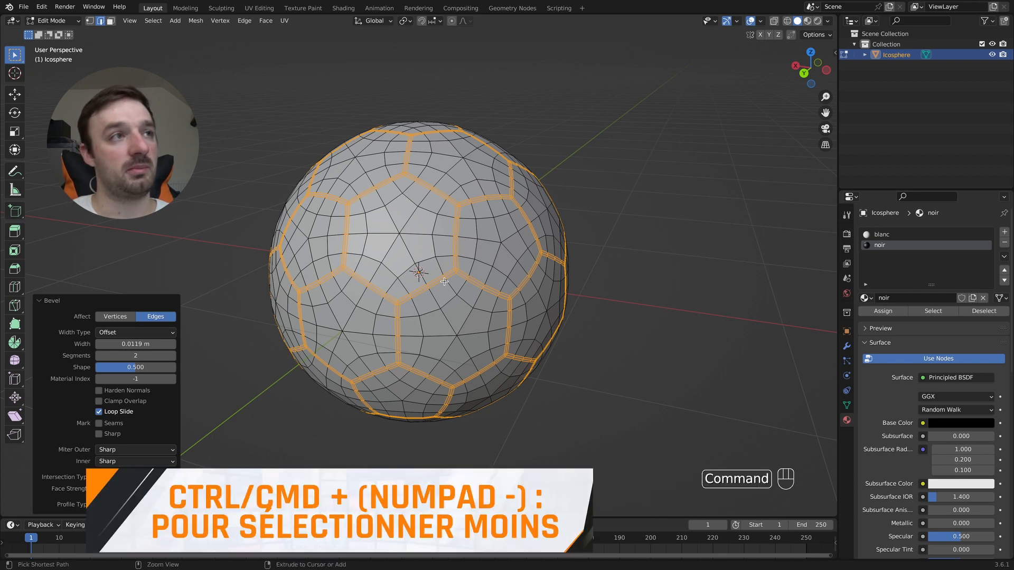
Step: Shrink the selection to the bevels' center edges and scale them inward to about 0.982 to form seam grooves
{"action": "key", "text": "super+KP_Subtract"}
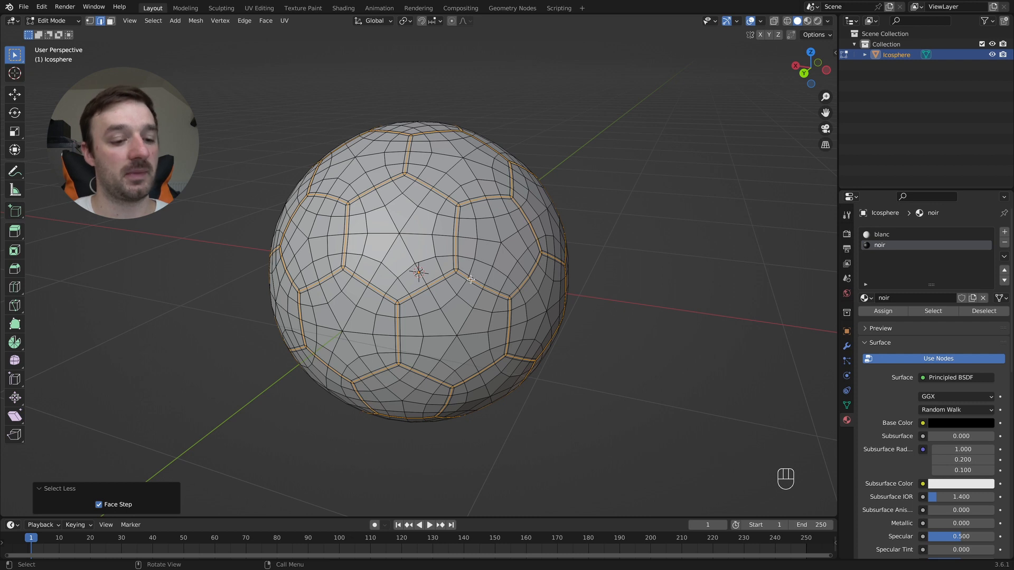
{"action": "key", "text": "s"}
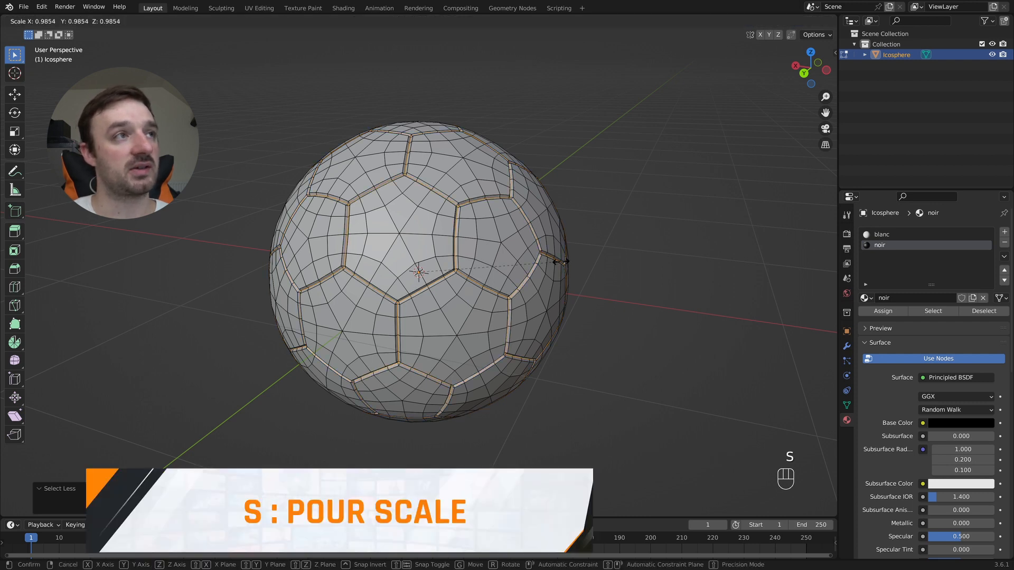
{"action": "left_click", "coordinate": [560, 262]}
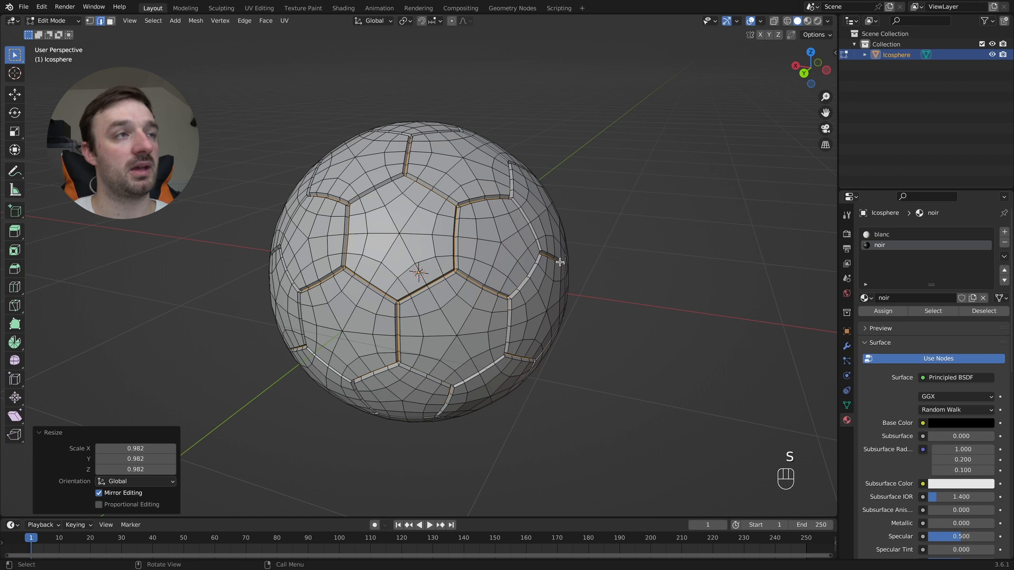
Step: Return to Object Mode, add a level 1 Subdivision Surface to the ball and shade it smooth
{"action": "key", "text": "Tab"}
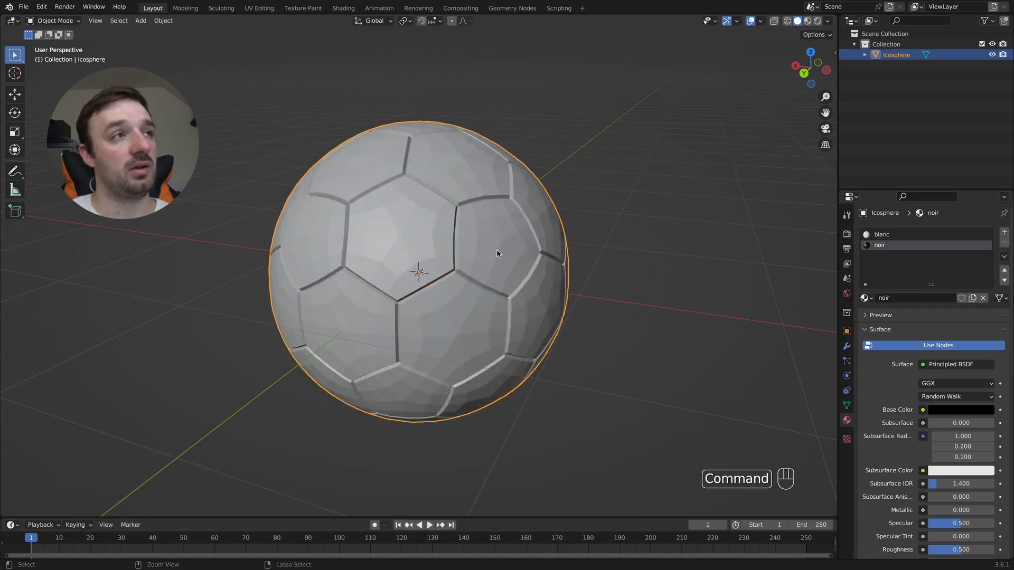
{"action": "key", "text": "ctrl+1"}
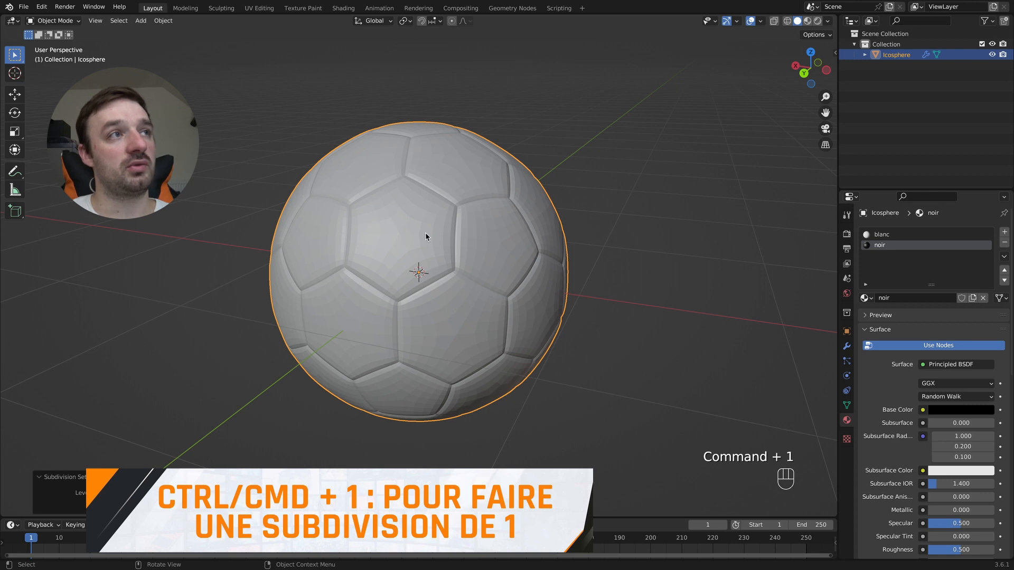
{"action": "right_click", "coordinate": [449, 210]}
{"action": "left_click", "coordinate": [445, 209]}
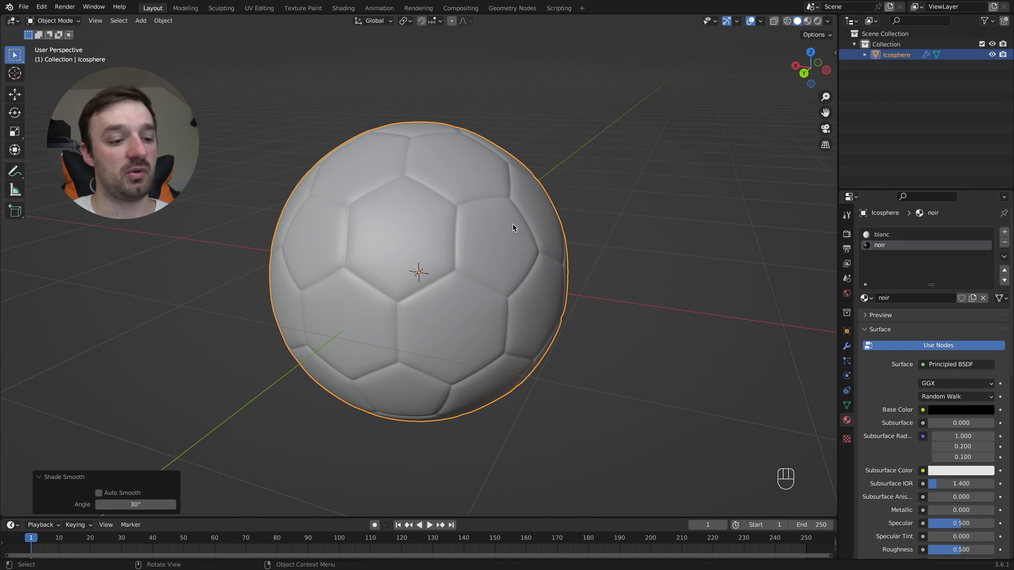
Step: Switch the viewport shading to Material Preview and inspect the black and white panels
{"action": "key", "text": "z"}
{"action": "left_click", "coordinate": [510, 287]}
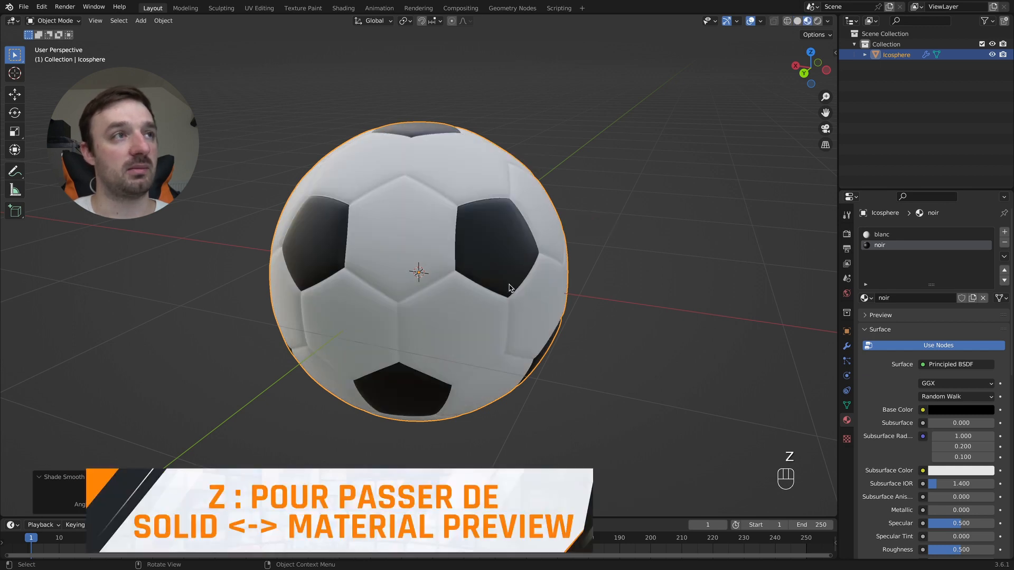
{"action": "middle_click_drag", "start_coordinate": [508, 283], "coordinate": [508, 283]}
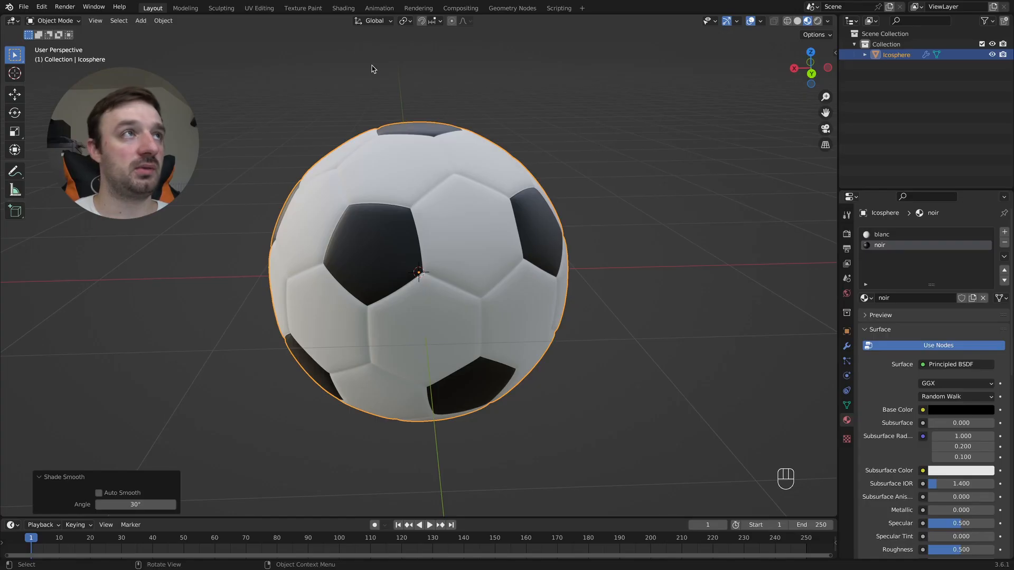
Step: Open the Shading workspace and delete the Principled BSDF node from the noir material
{"action": "left_click", "coordinate": [344, 8]}
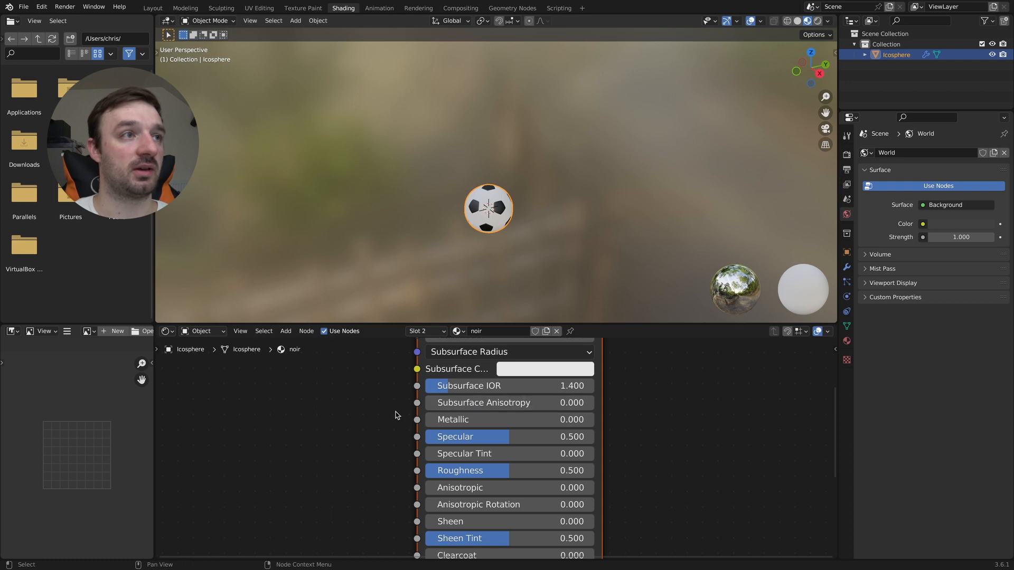
{"action": "scroll", "coordinate": [397, 415], "scroll_direction": "down", "scroll_amount": 3}
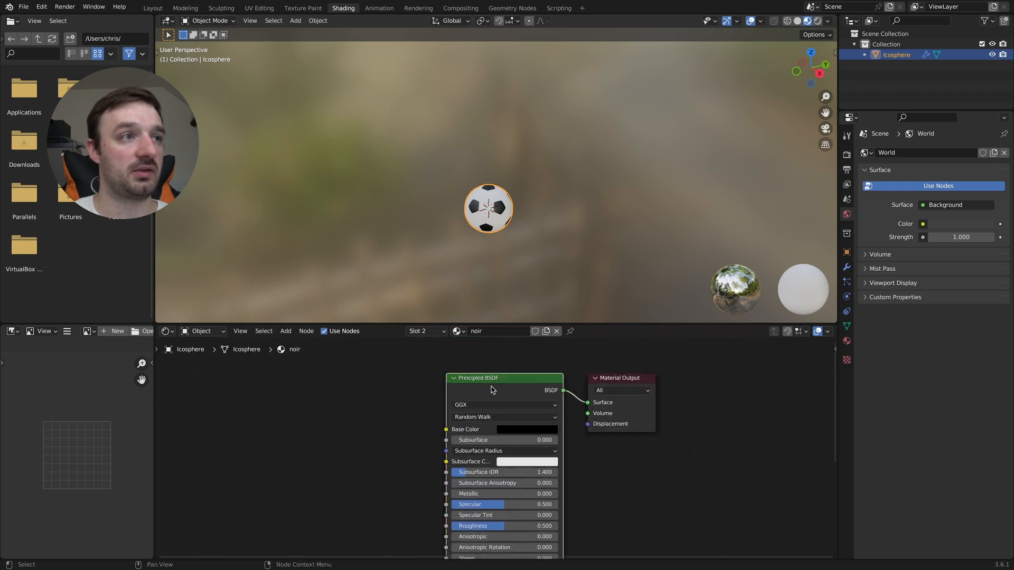
{"action": "key", "text": "x"}
{"action": "middle_click_drag", "start_coordinate": [475, 394], "coordinate": [493, 408], "text": "ctrl"}
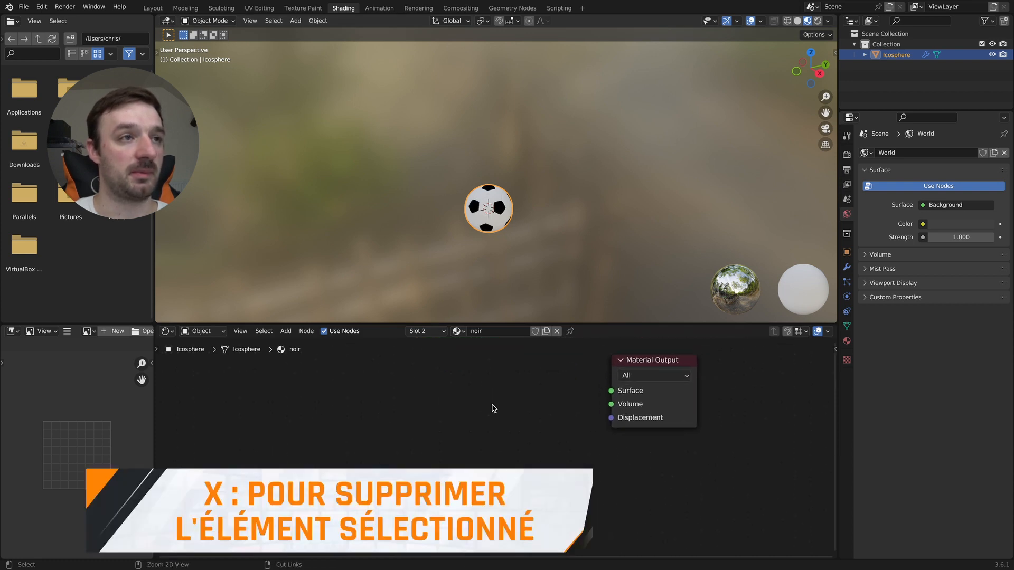
Step: Add a Diffuse BSDF node to the noir material, placed before the Material Output node
{"action": "key", "text": "shift+a"}
{"action": "left_click", "coordinate": [507, 391]}
{"action": "type", "text": "diff"}
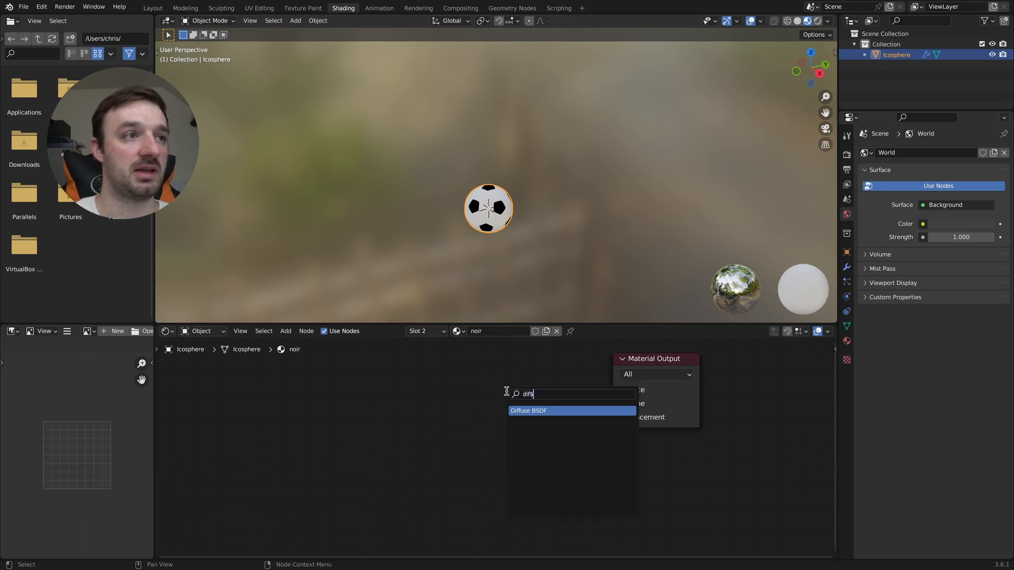
{"action": "key", "text": "Return"}
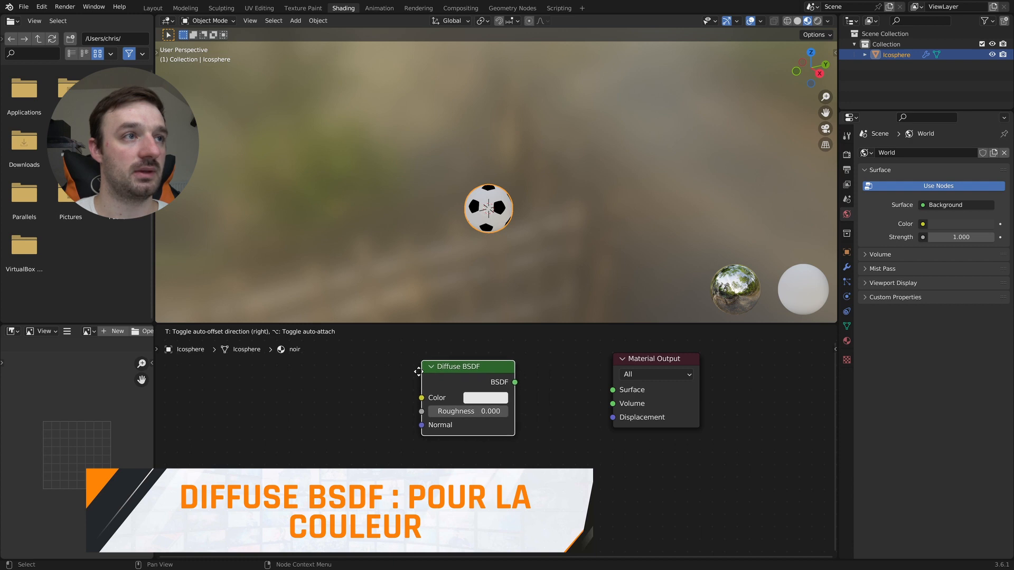
{"action": "left_click", "coordinate": [404, 363]}
Step: Add a Glossy BSDF node below the Diffuse BSDF and shift both away from the Material Output to leave room between them
{"action": "key", "text": "shift+a"}
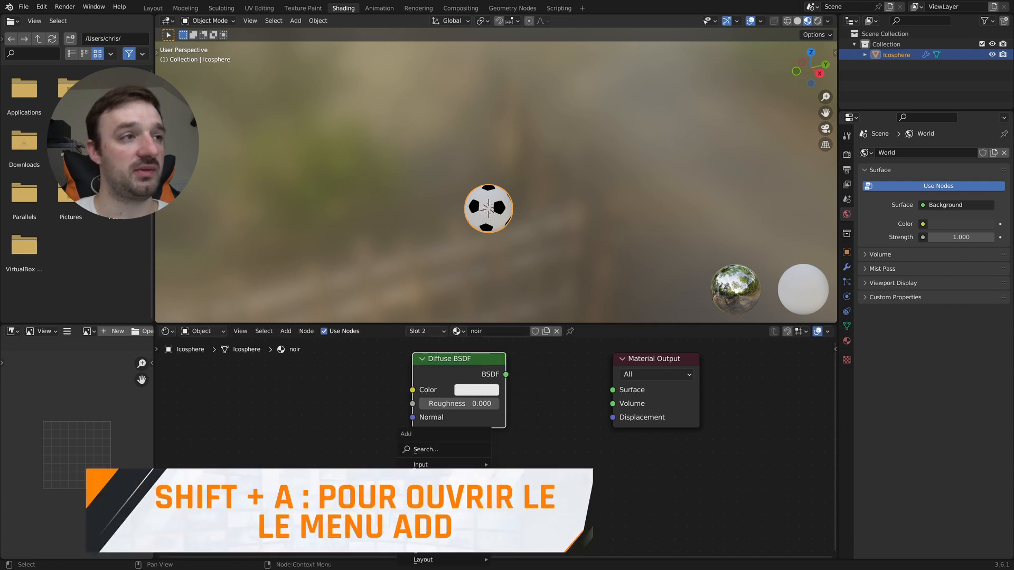
{"action": "left_click", "coordinate": [470, 451]}
{"action": "type", "text": "glossy"}
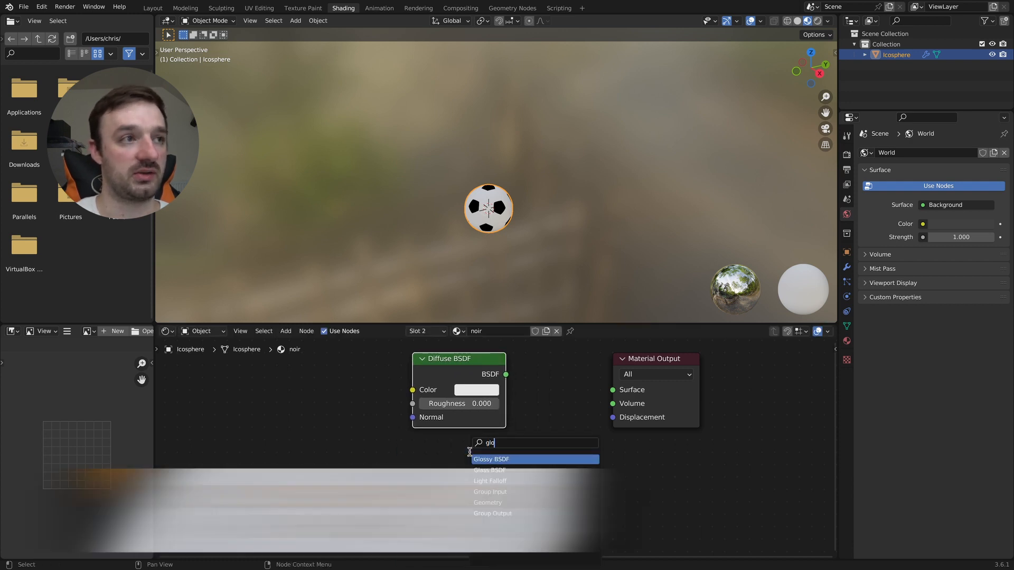
{"action": "key", "text": "Return"}
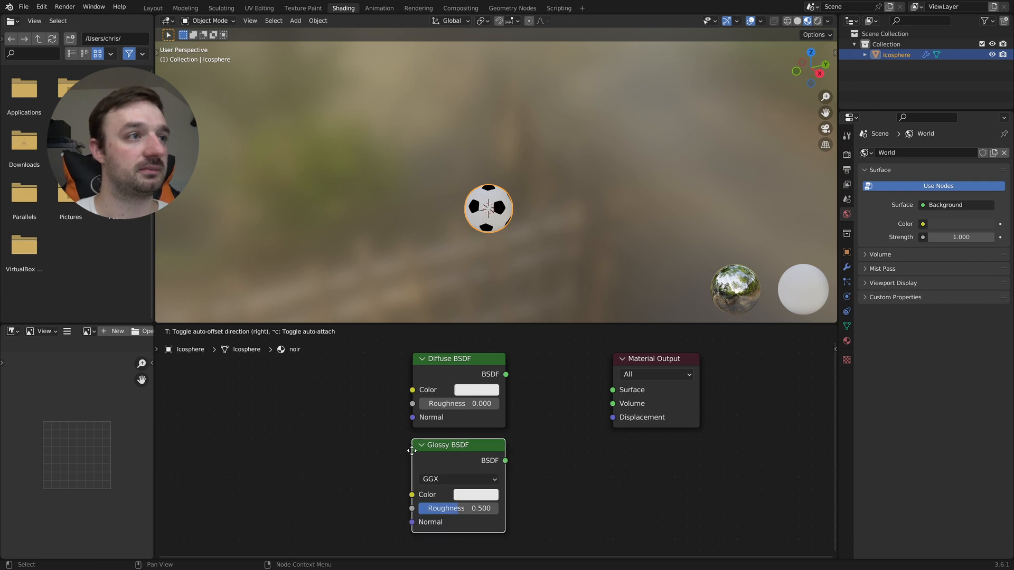
{"action": "left_click", "coordinate": [403, 451]}
{"action": "left_click_drag", "start_coordinate": [525, 370], "coordinate": [430, 459]}
Step: Add a Mix Shader node between the two BSDF nodes and the Material Output
{"action": "left_click", "coordinate": [528, 426]}
{"action": "key", "text": "shift+a"}
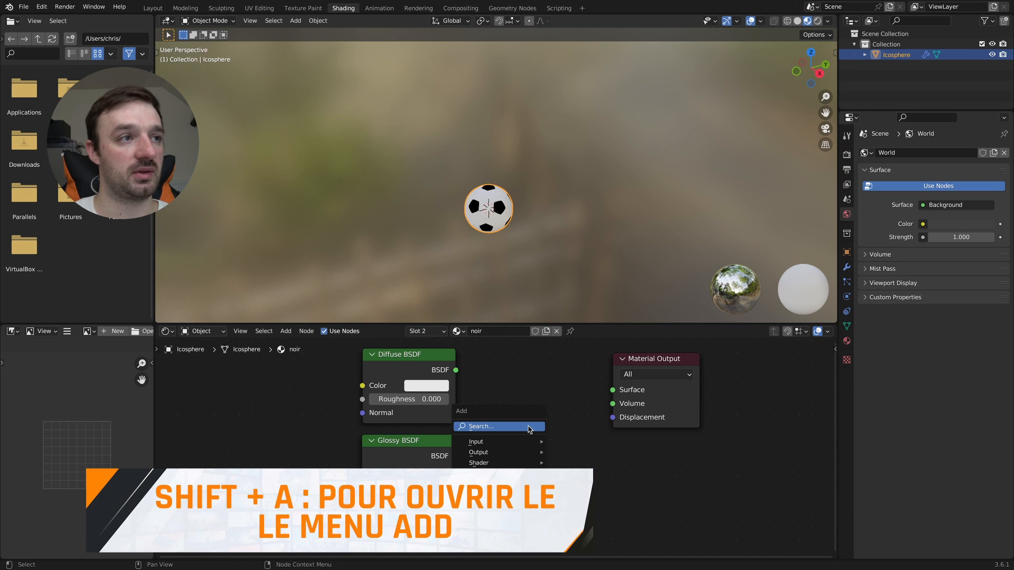
{"action": "left_click", "coordinate": [528, 426]}
{"action": "type", "text": "mix"}
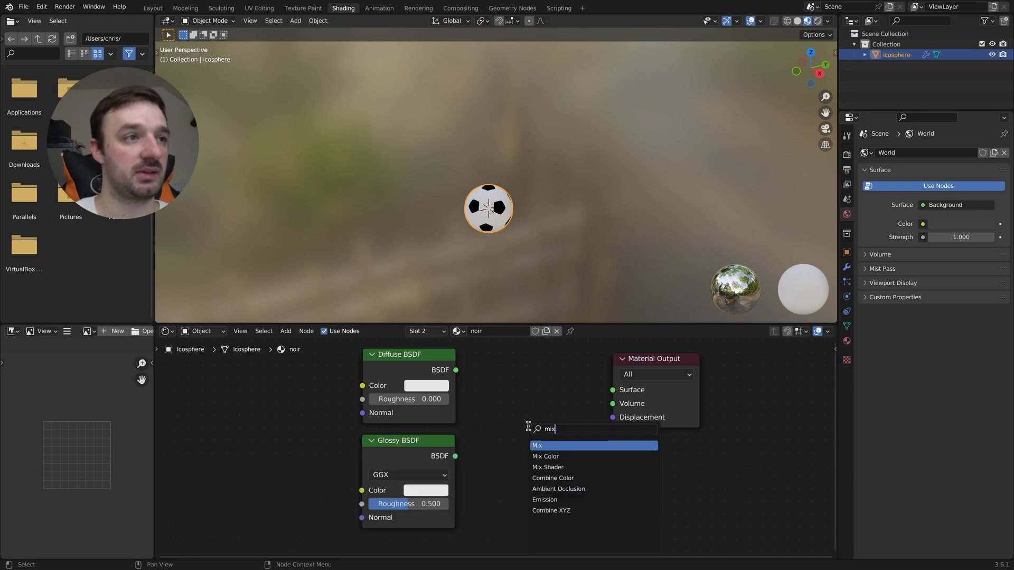
{"action": "left_click", "coordinate": [547, 467]}
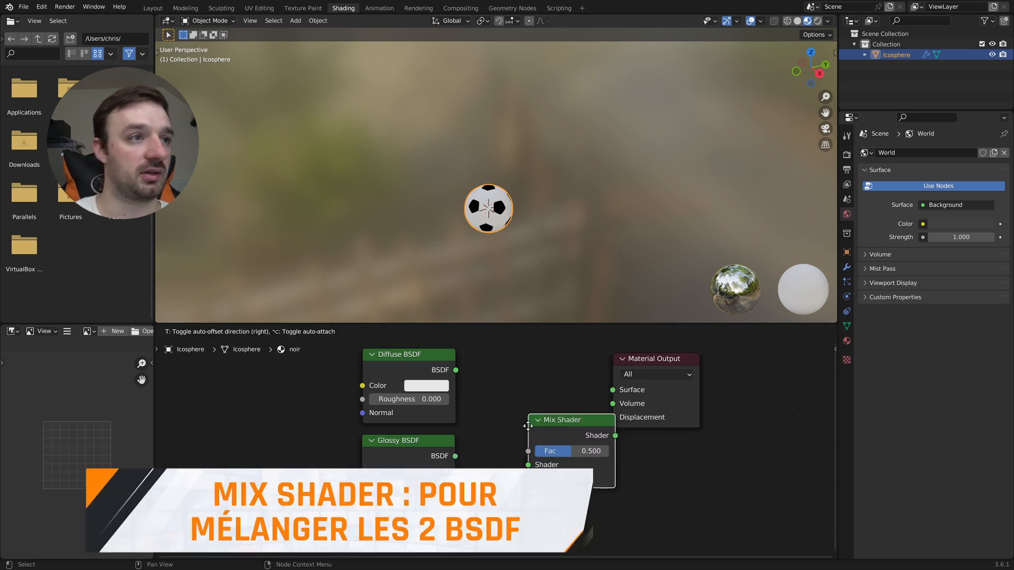
{"action": "left_click", "coordinate": [478, 370]}
Step: Connect the Diffuse BSDF and Glossy BSDF to the Mix Shader's first and second Shader inputs, and its output to the Material Output's Surface
{"action": "left_click_drag", "start_coordinate": [456, 370], "coordinate": [479, 408]}
{"action": "left_click_drag", "start_coordinate": [455, 456], "coordinate": [479, 421]}
{"action": "left_click_drag", "start_coordinate": [566, 379], "coordinate": [611, 391]}
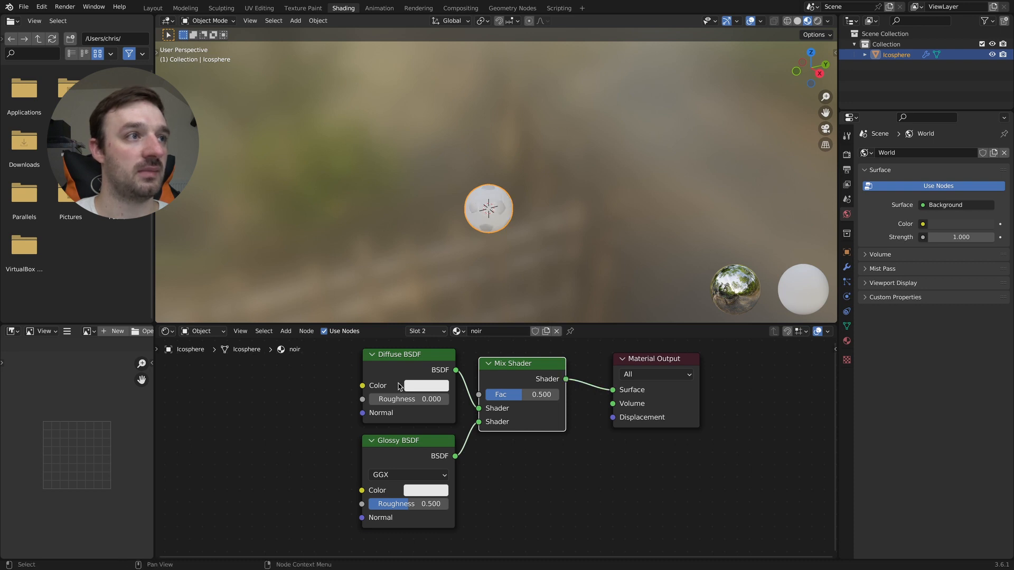
Step: Set the Diffuse BSDF color to black and the Glossy BSDF distribution to Sharp
{"action": "left_click", "coordinate": [423, 386]}
{"action": "left_click_drag", "start_coordinate": [511, 286], "coordinate": [512, 299]}
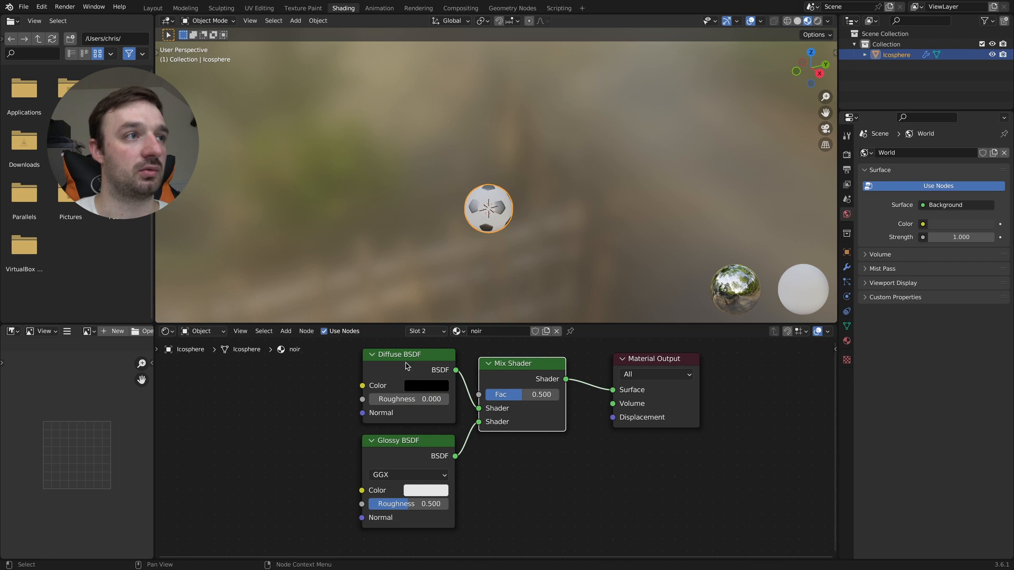
{"action": "left_click", "coordinate": [396, 475]}
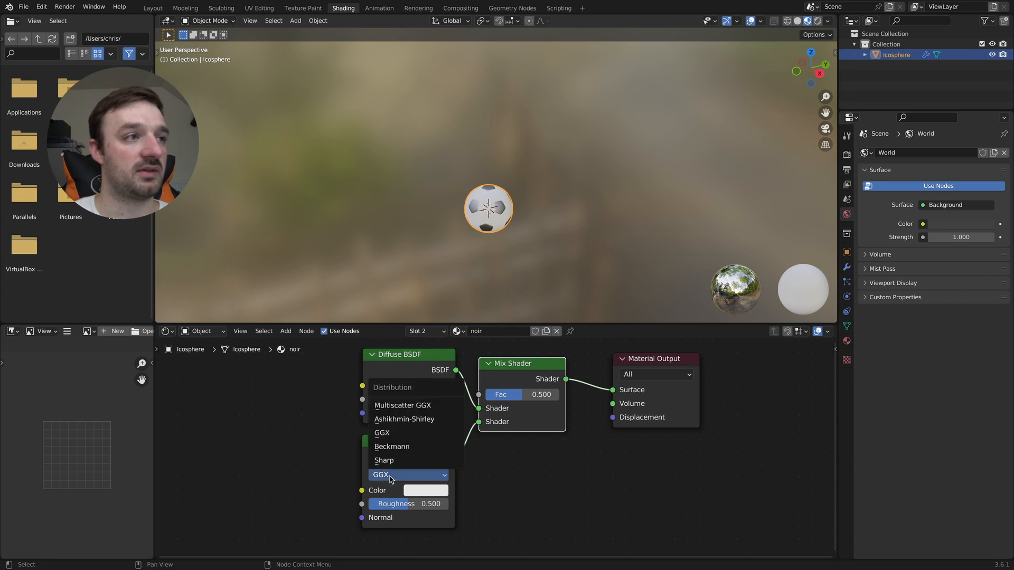
{"action": "left_click", "coordinate": [404, 461]}
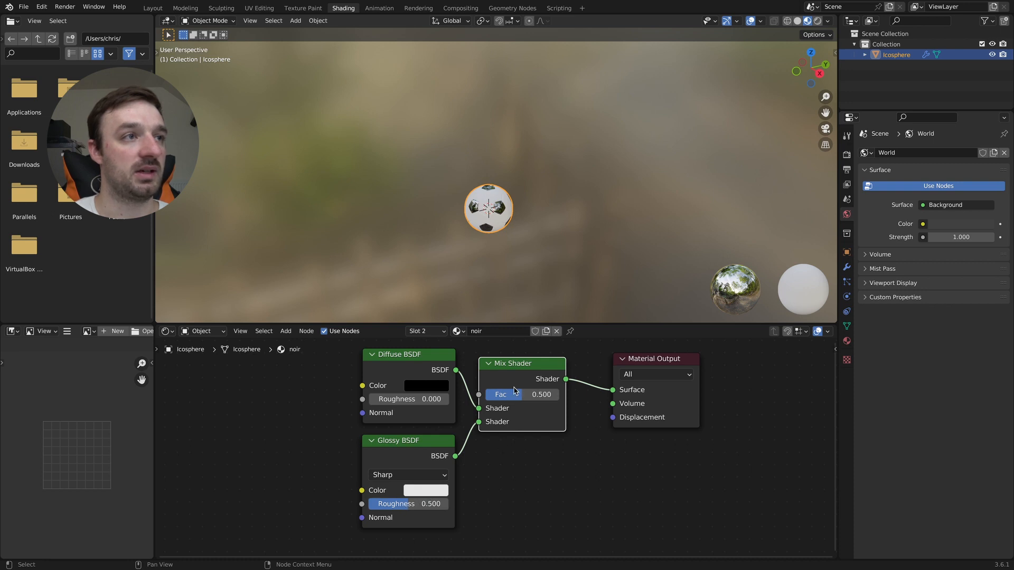
Step: Set the Mix Shader factor to 0.2 and copy the Diffuse, Glossy and Mix Shader nodes
{"action": "left_click", "coordinate": [515, 394]}
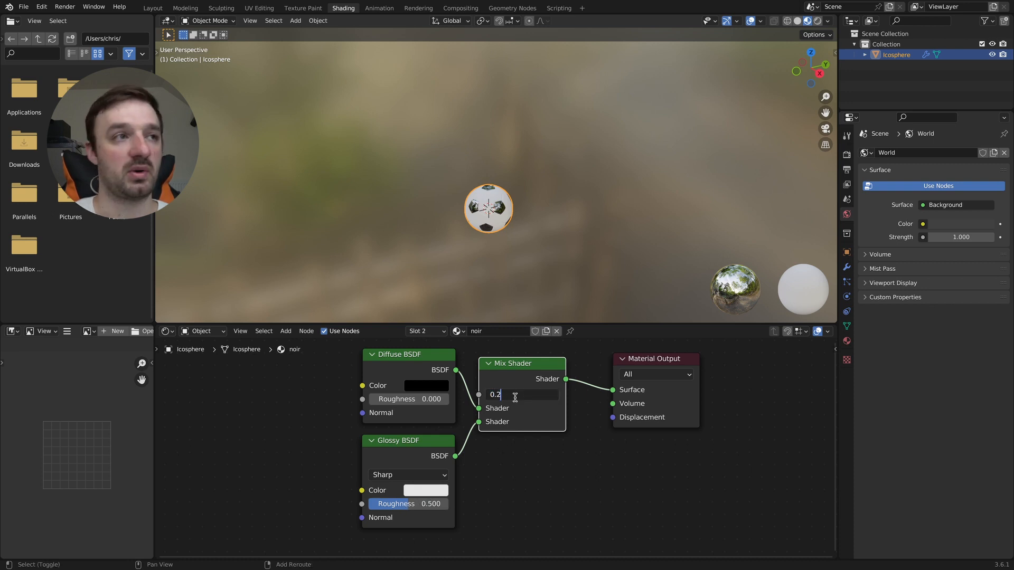
{"action": "key", "text": "Return"}
{"action": "left_click_drag", "start_coordinate": [323, 362], "coordinate": [538, 494]}
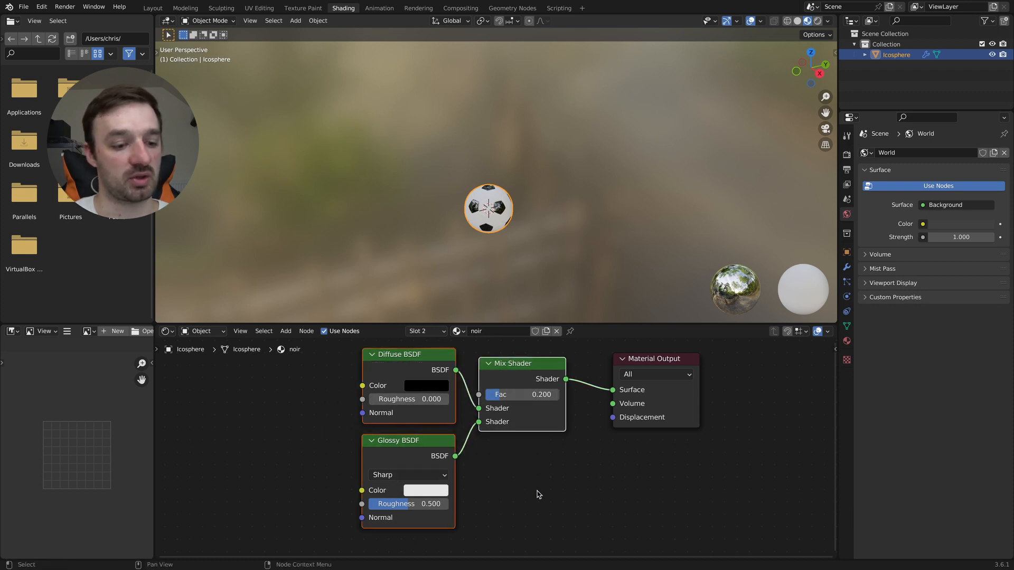
{"action": "key", "text": "ctrl+c"}
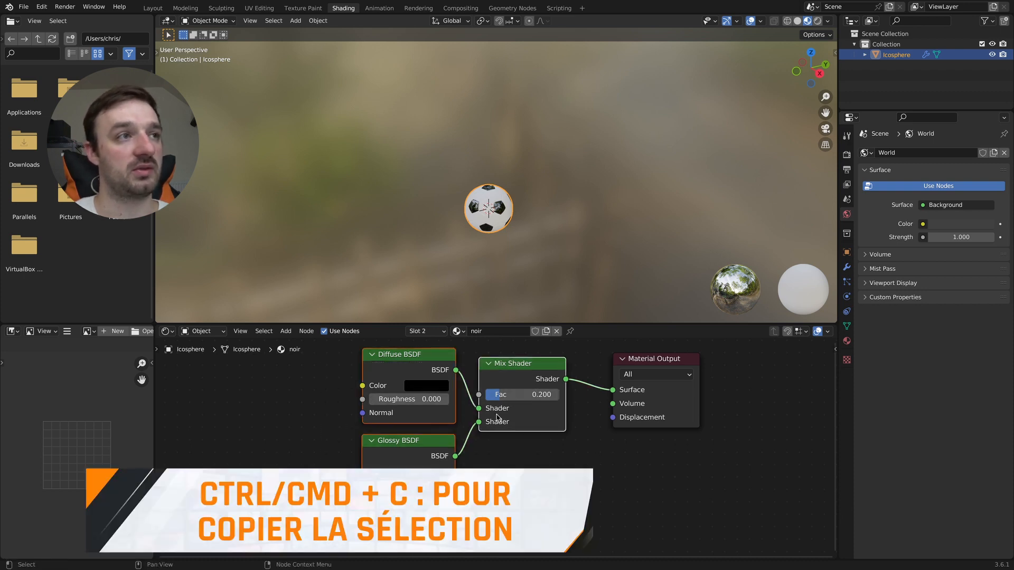
Step: Show the blanc material in the shader editor and delete its Principled BSDF node
{"action": "left_click", "coordinate": [459, 333]}
{"action": "left_click", "coordinate": [482, 347]}
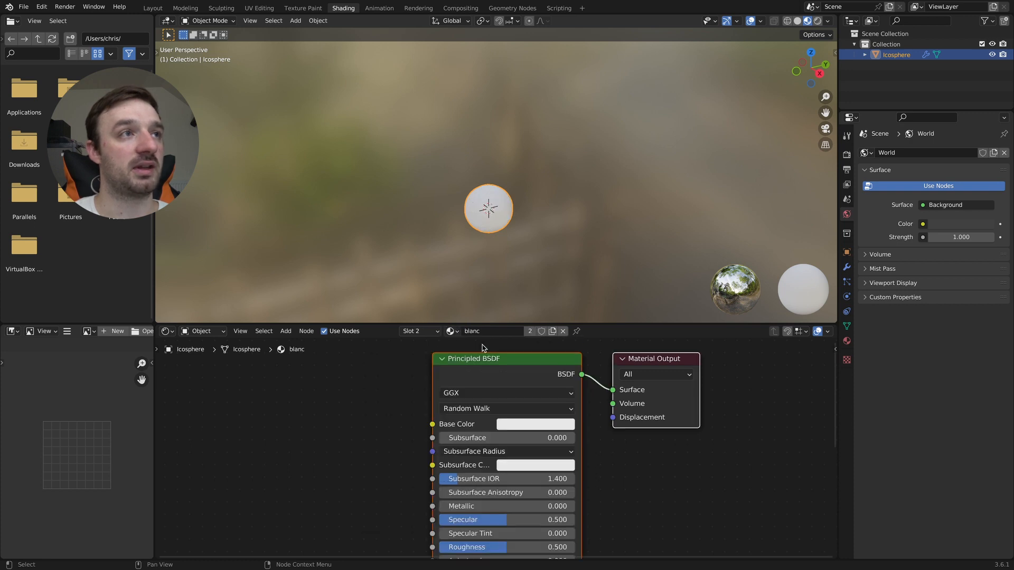
{"action": "left_click", "coordinate": [482, 365]}
{"action": "key", "text": "x"}
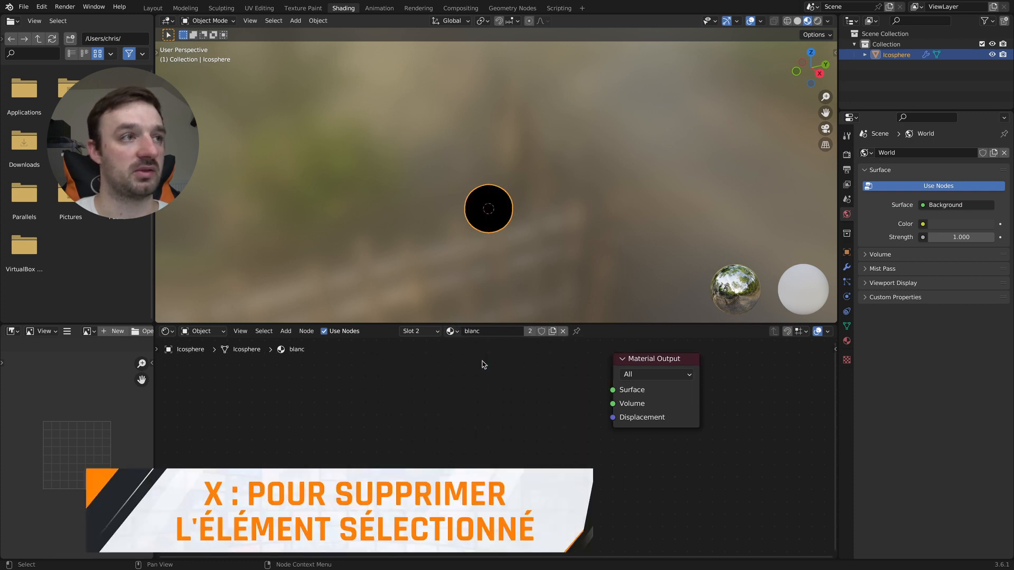
Step: Paste the copied shader nodes into the blanc material and connect the Mix Shader to the Material Output's Surface
{"action": "key", "text": "ctrl+v"}
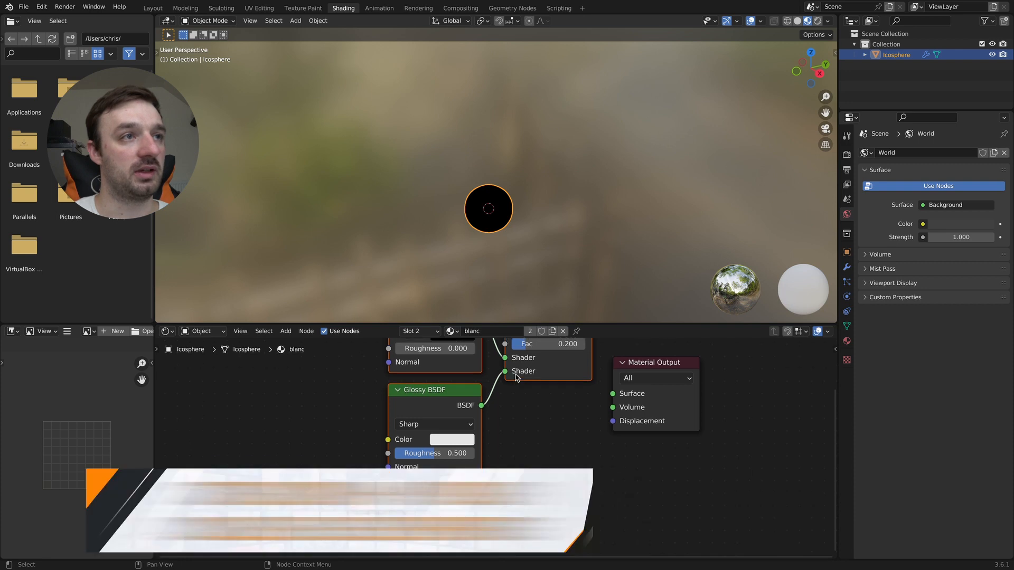
{"action": "key", "text": "g"}
{"action": "left_click", "coordinate": [498, 413]}
{"action": "left_click_drag", "start_coordinate": [560, 413], "coordinate": [612, 434]}
{"action": "middle_click_drag", "start_coordinate": [579, 427], "coordinate": [587, 415]}
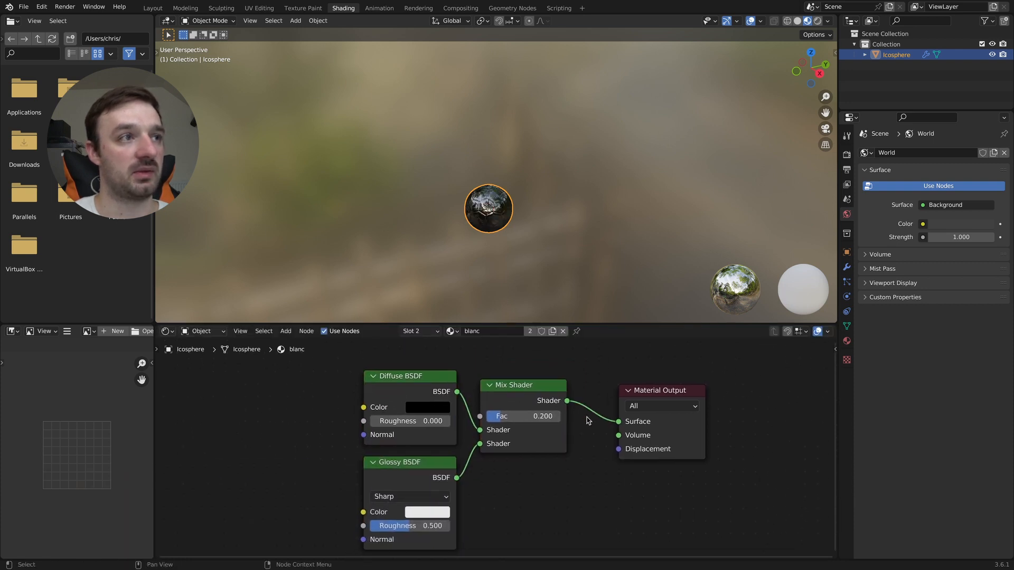
Step: Set the HSV Value of the blanc material's Diffuse BSDF color to 0.5
{"action": "left_click", "coordinate": [421, 408]}
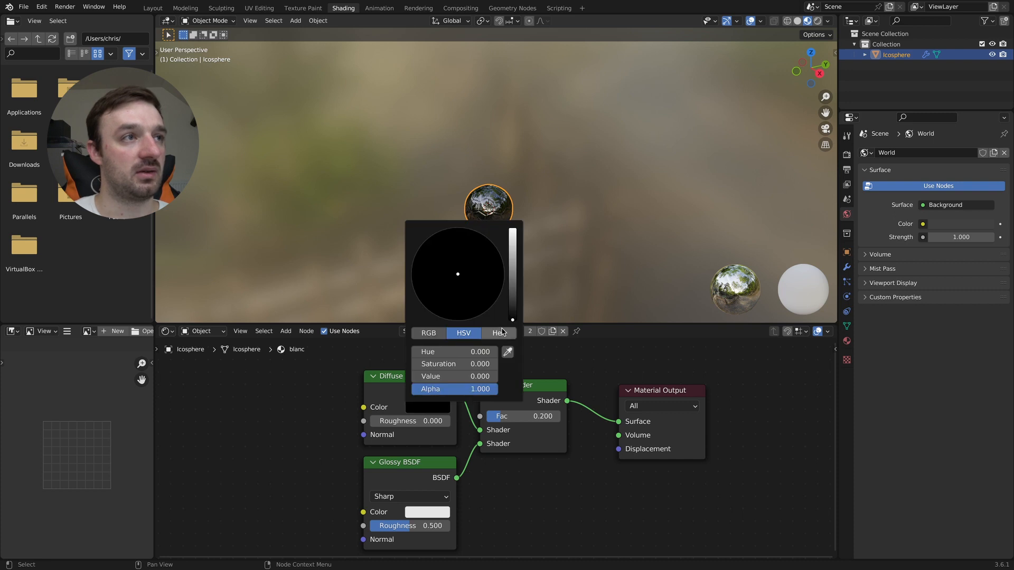
{"action": "left_click", "coordinate": [469, 376]}
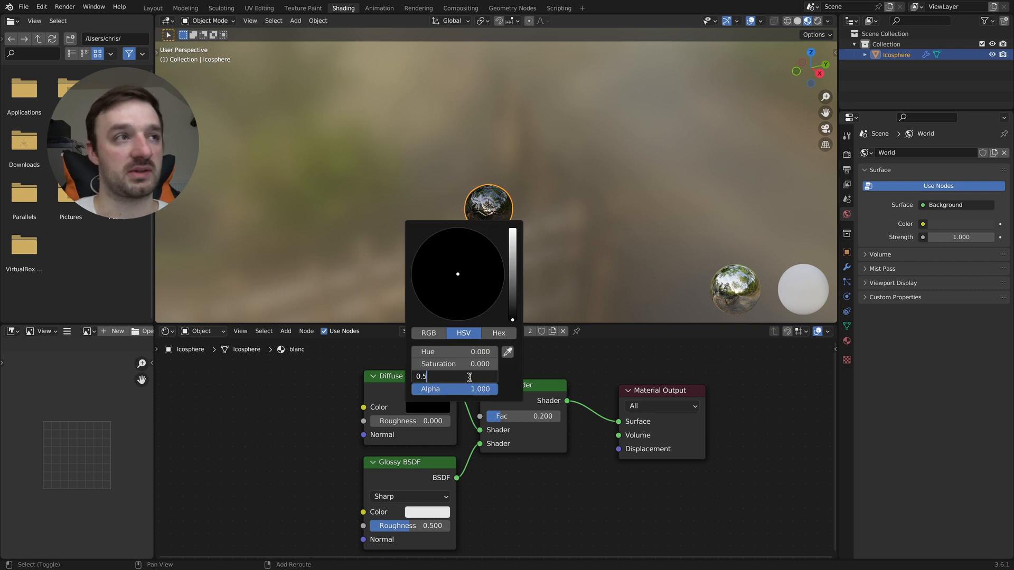
{"action": "type", "text": "0.5"}
{"action": "key", "text": "Return"}
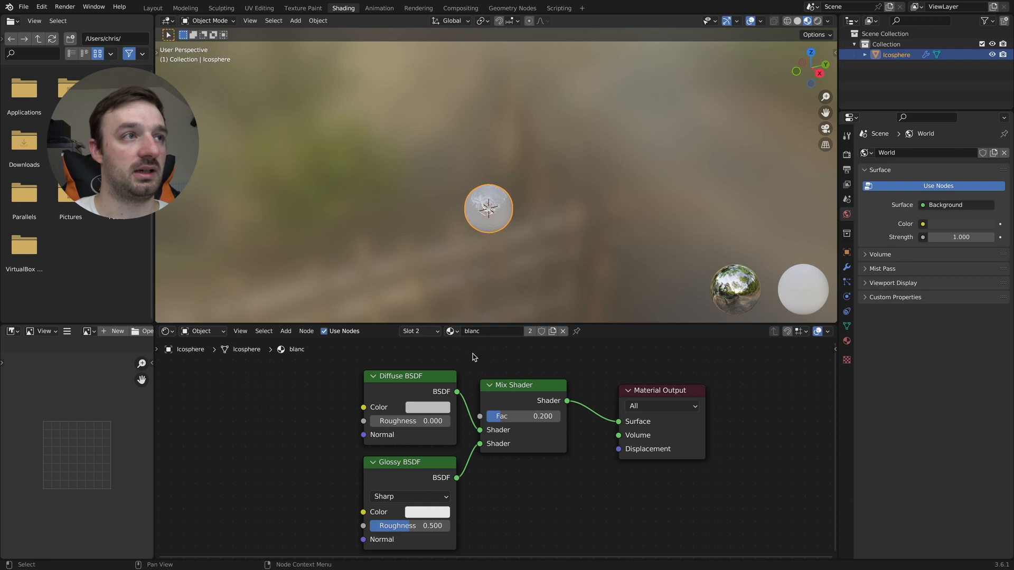
Step: Assign the noir material back to material slot 2 and check the finished ball up close
{"action": "left_click", "coordinate": [451, 331]}
{"action": "left_click", "coordinate": [464, 367]}
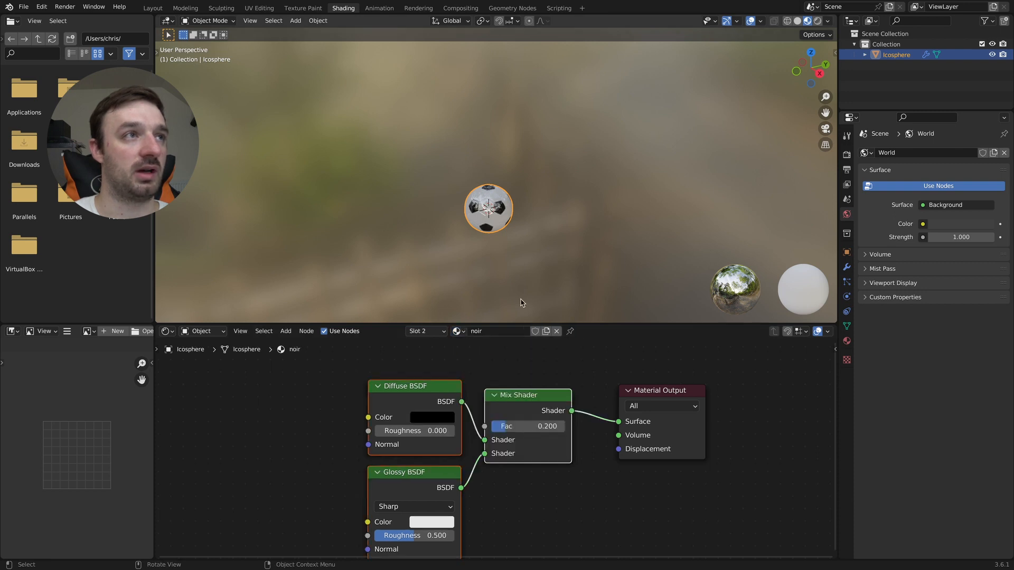
{"action": "scroll", "coordinate": [519, 288], "scroll_direction": "up", "scroll_amount": 1, "text": "ctrl"}
{"action": "scroll", "coordinate": [520, 288], "scroll_direction": "down", "scroll_amount": 3, "text": "shift"}
{"action": "scroll", "coordinate": [517, 288], "scroll_direction": "up", "scroll_amount": 2, "text": "ctrl"}
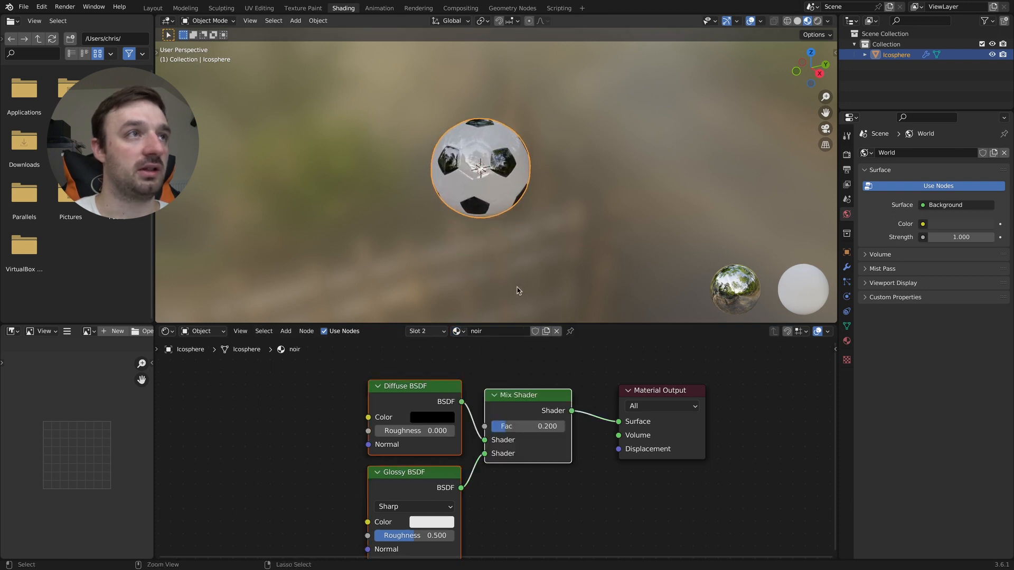
{"action": "scroll", "coordinate": [517, 288], "scroll_direction": "down", "scroll_amount": 4}
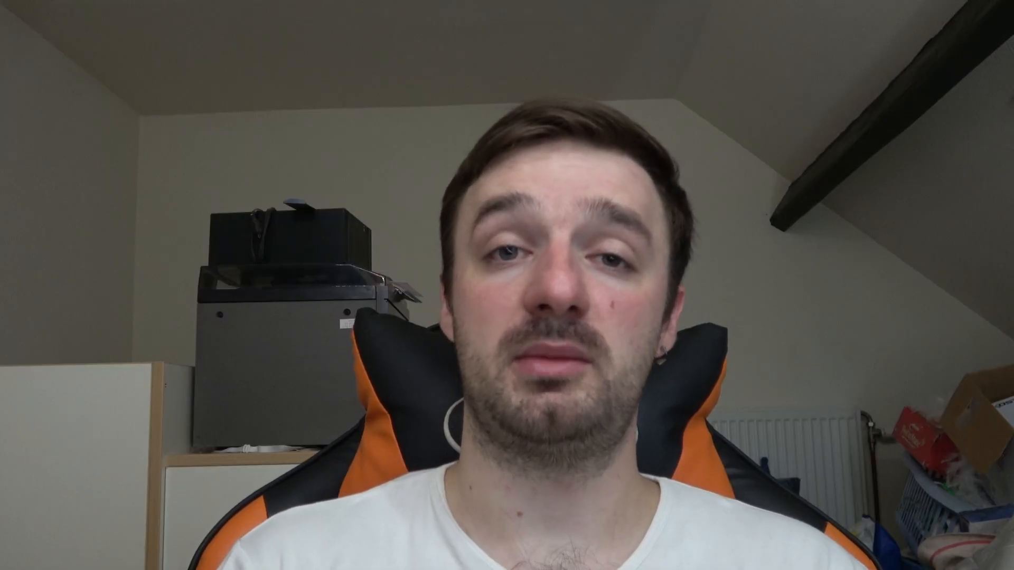